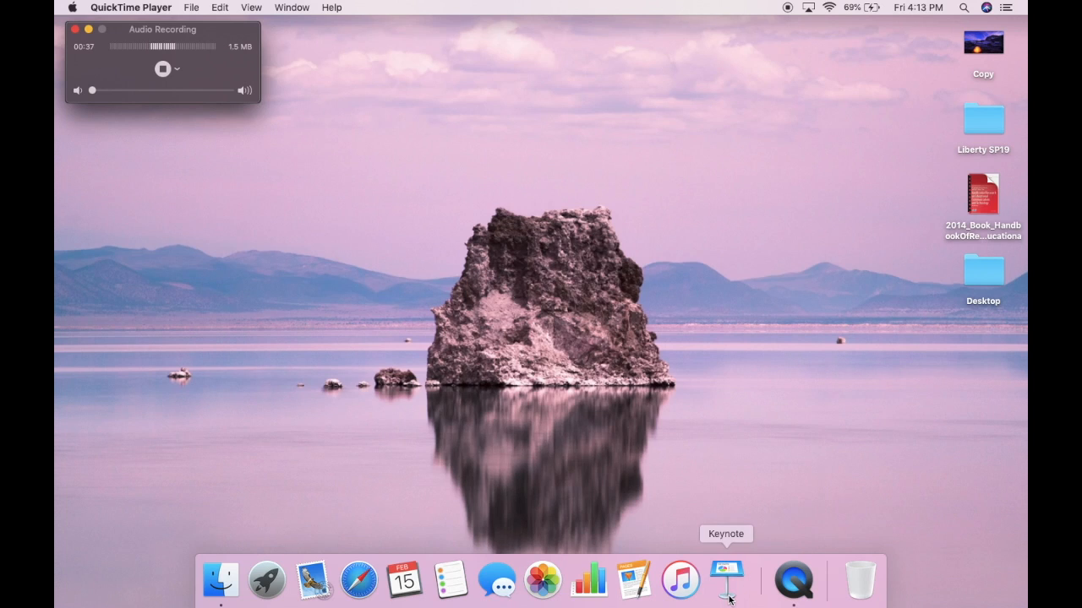
Open Keynote and create a new wide presentation with the Photo Essay theme
click(266, 580)
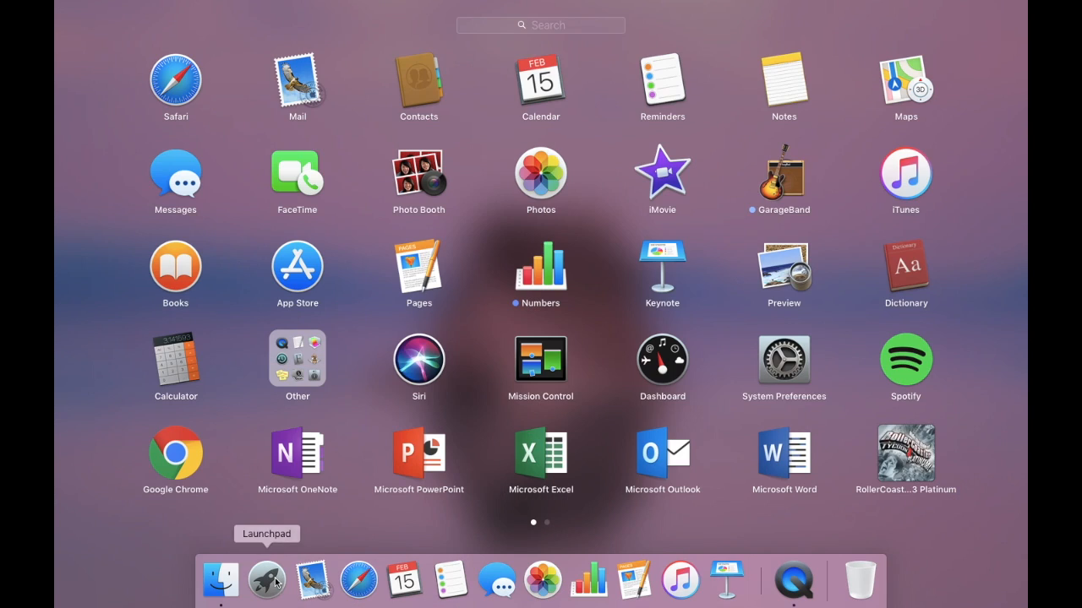
click(662, 263)
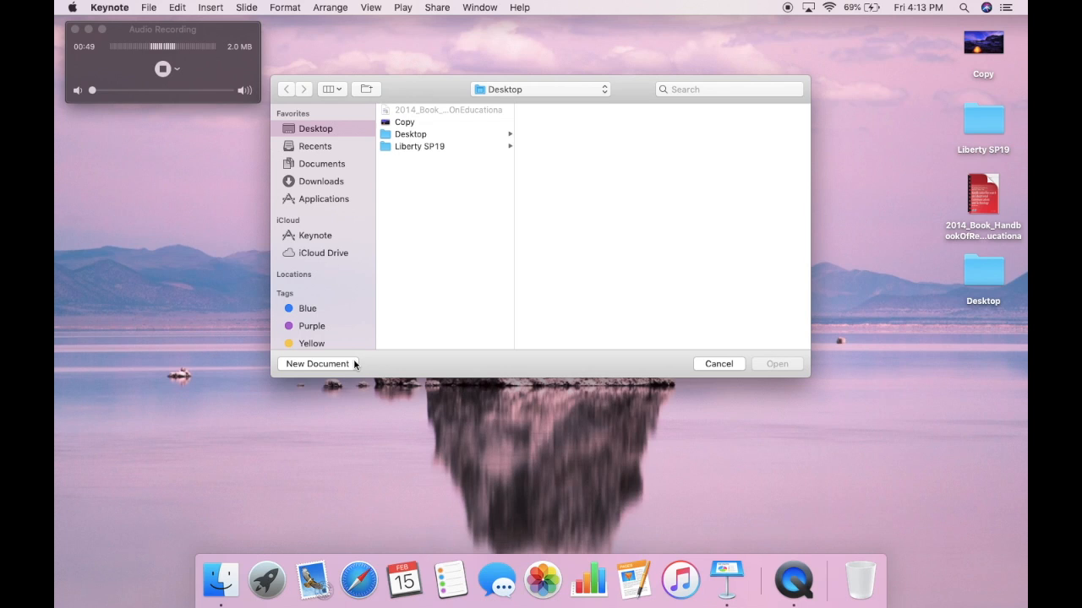
click(319, 365)
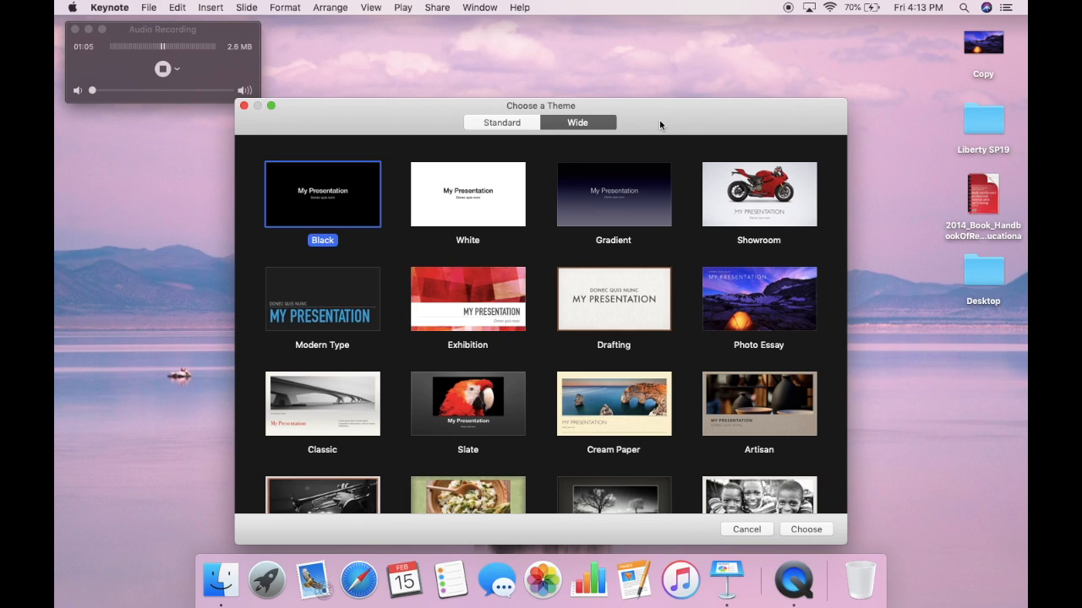
click(754, 291)
double_click(754, 292)
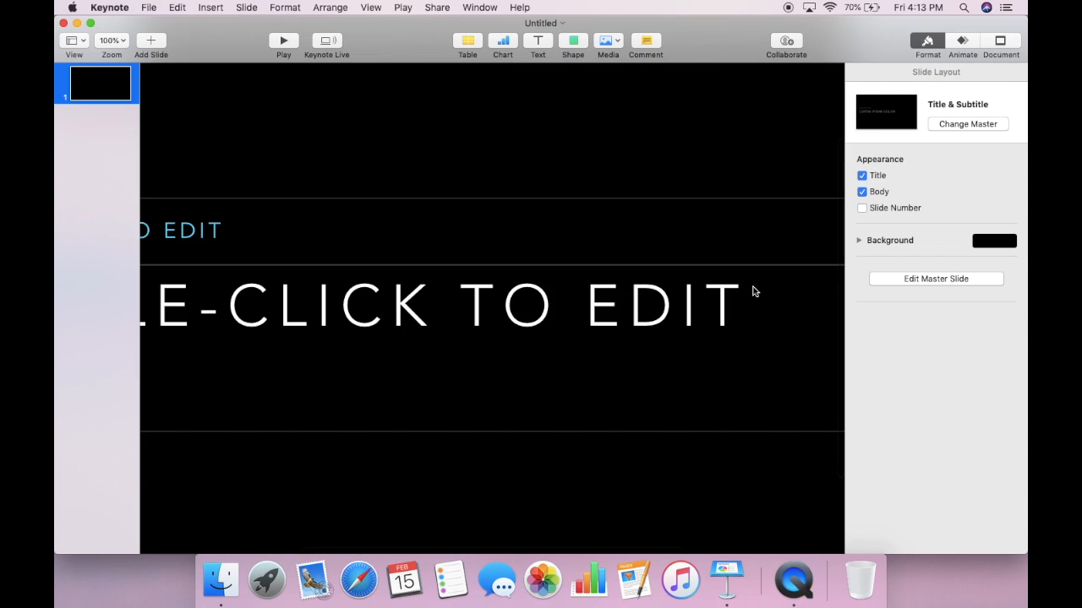
Add Photo - Horizontal, Photo - Horizontal Alt, Title, Bullets & Photo, and Photo - 3 Up slides, and delete the original first slide
click(154, 41)
click(184, 89)
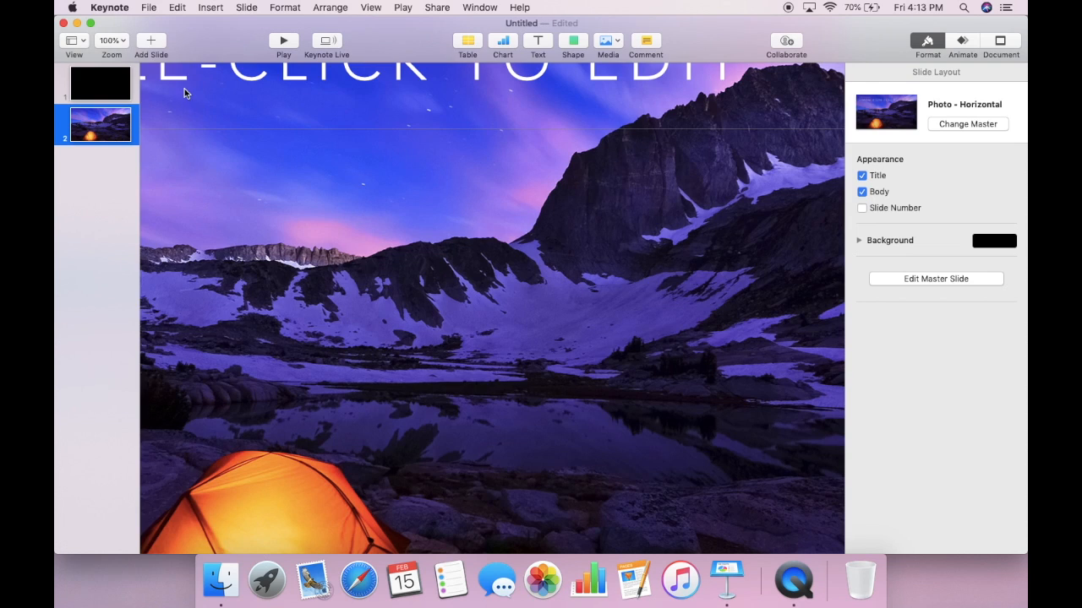
click(148, 40)
click(131, 163)
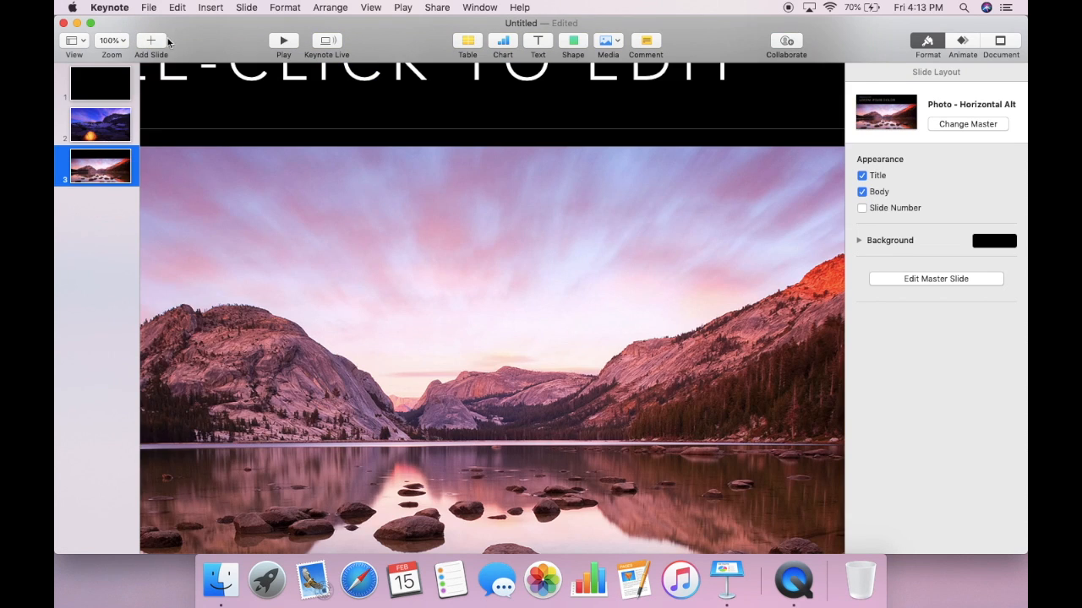
click(152, 41)
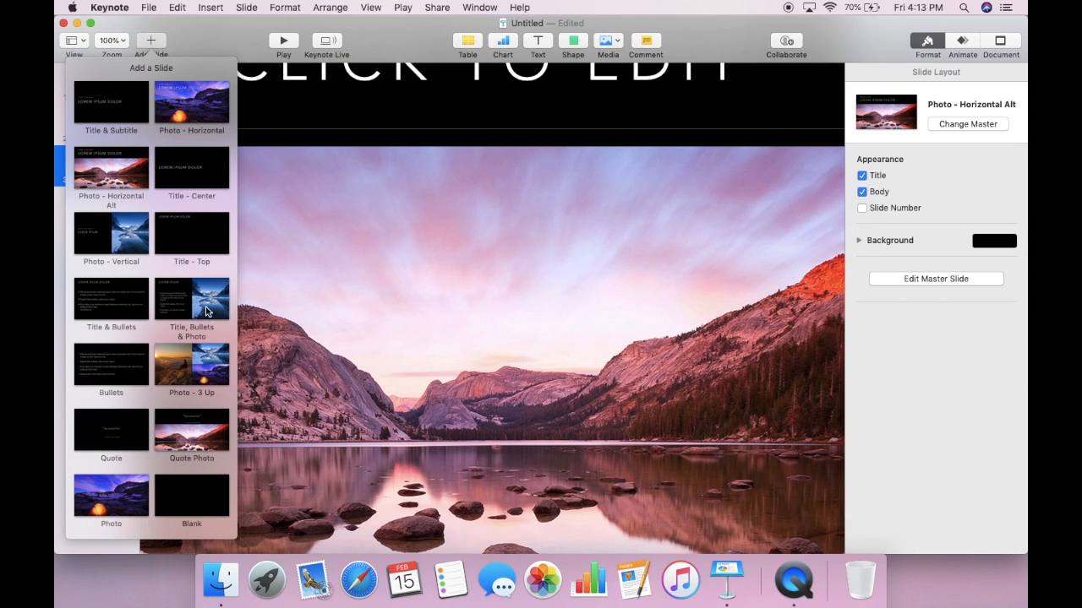
click(205, 312)
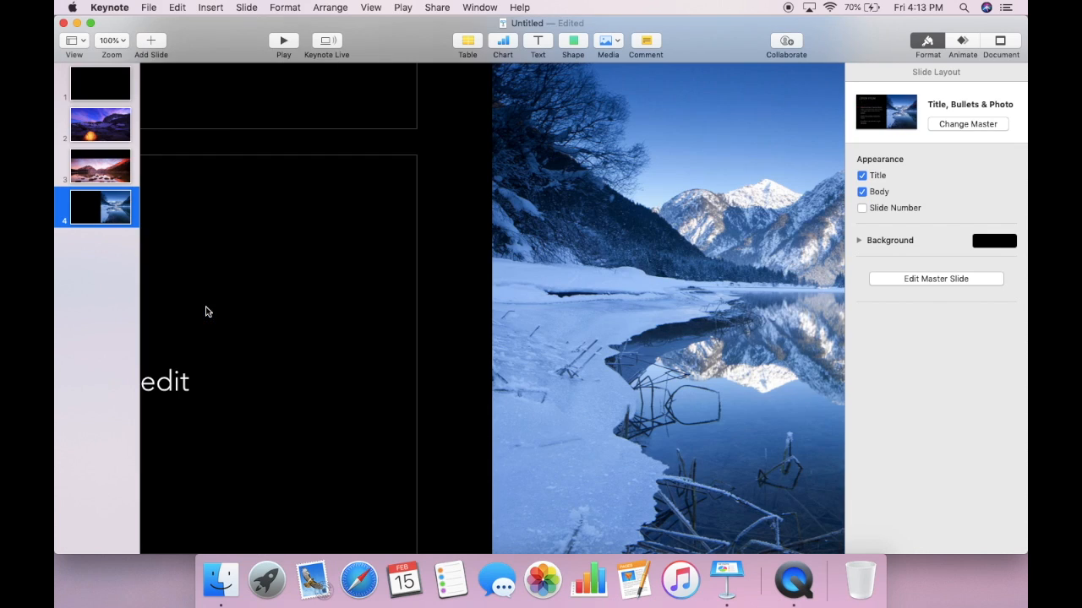
click(150, 42)
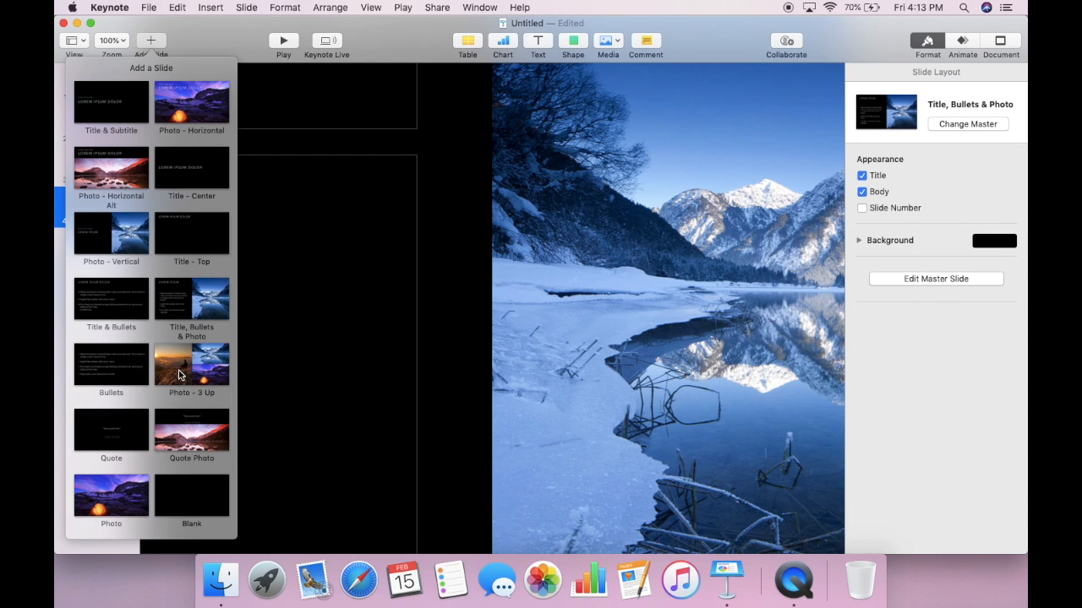
click(179, 375)
click(123, 89)
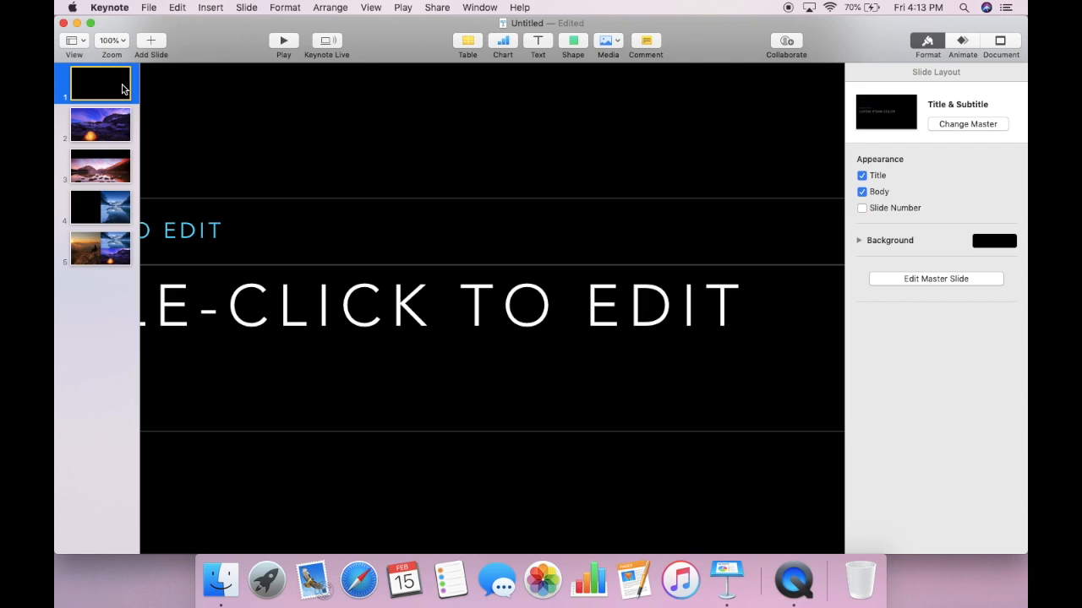
key(Delete)
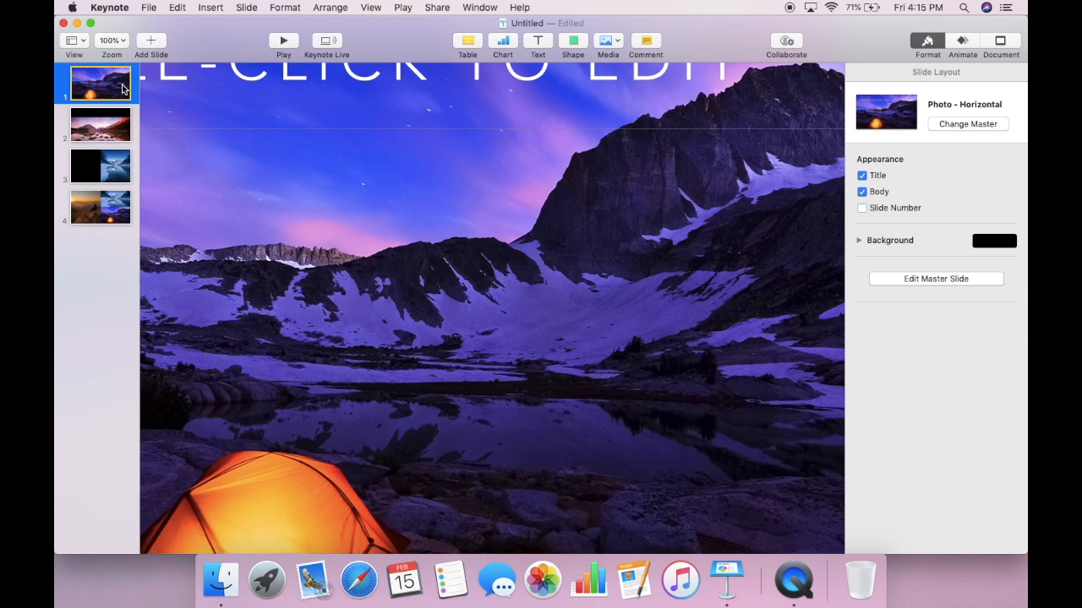
Record an audio narration about 3 seconds long for the first slide and preview it
click(209, 8)
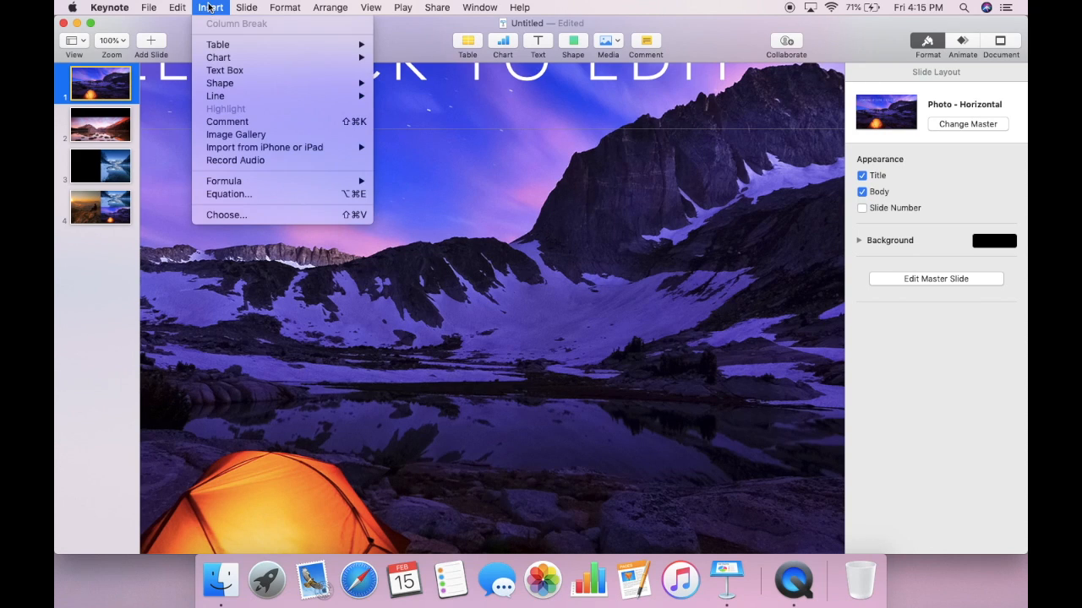
click(260, 161)
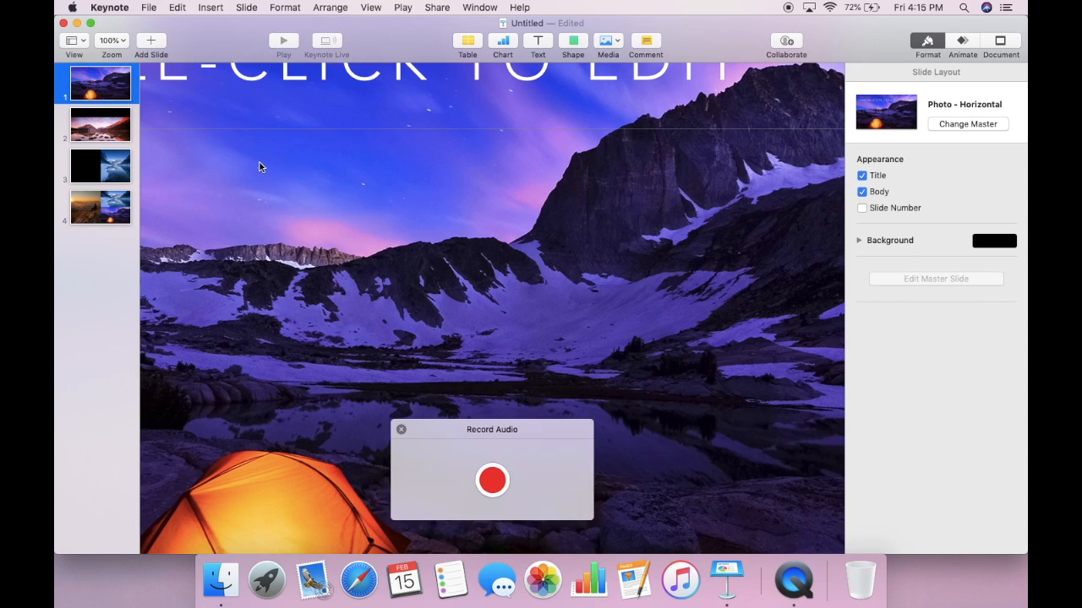
click(493, 481)
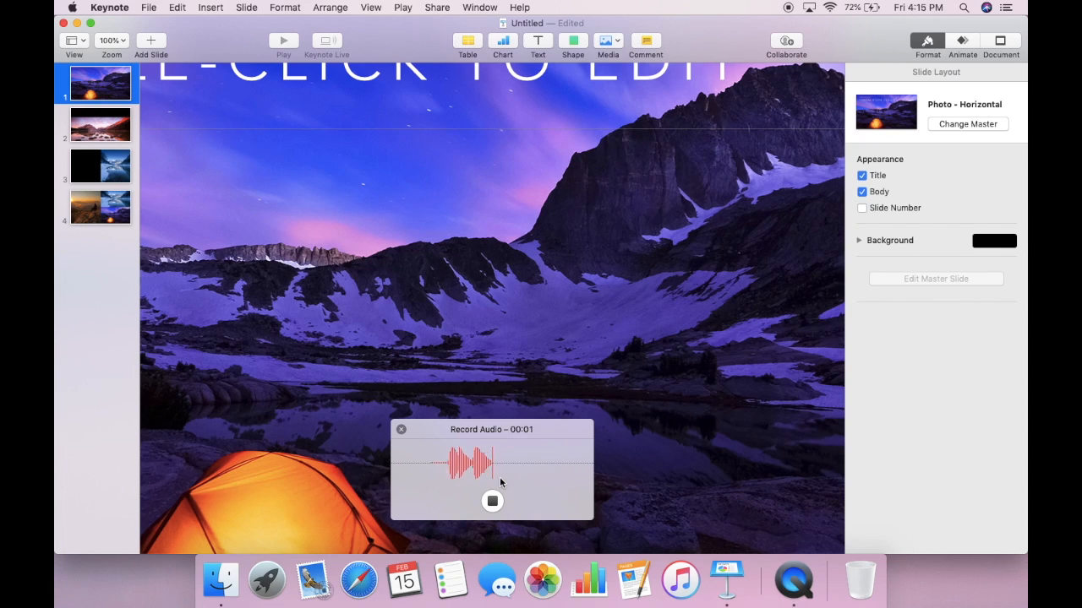
click(493, 502)
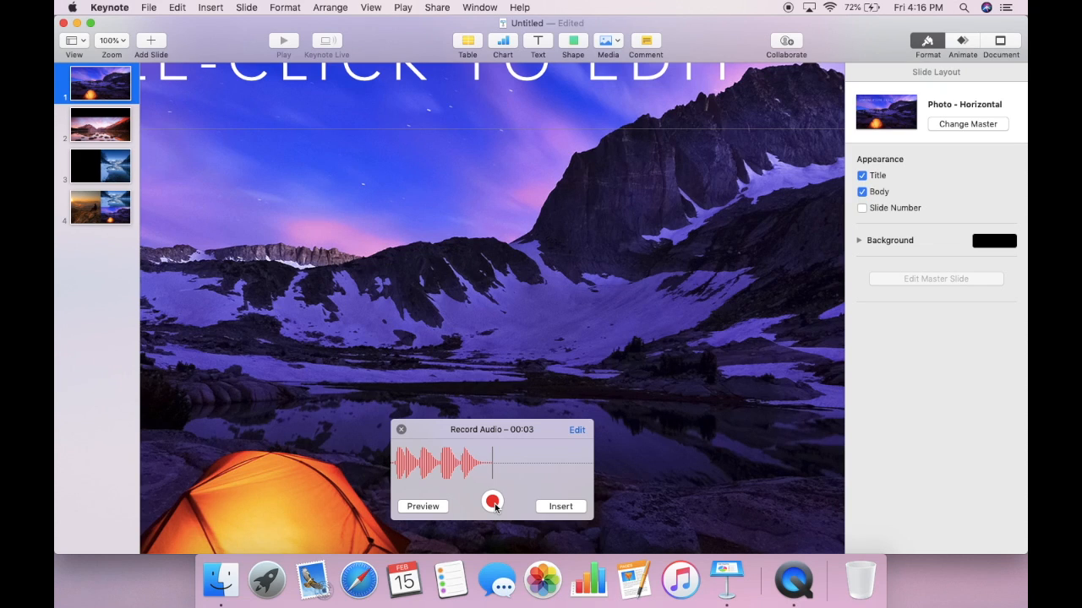
click(429, 509)
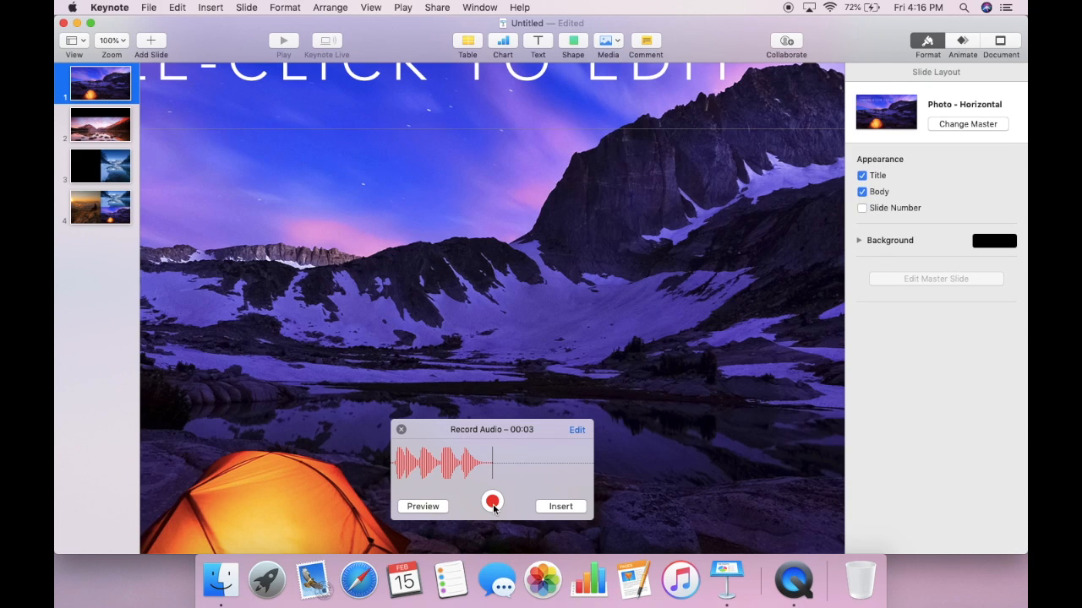
Trim the silent start and the last sound burst off the recording, and insert it on the first slide
click(577, 431)
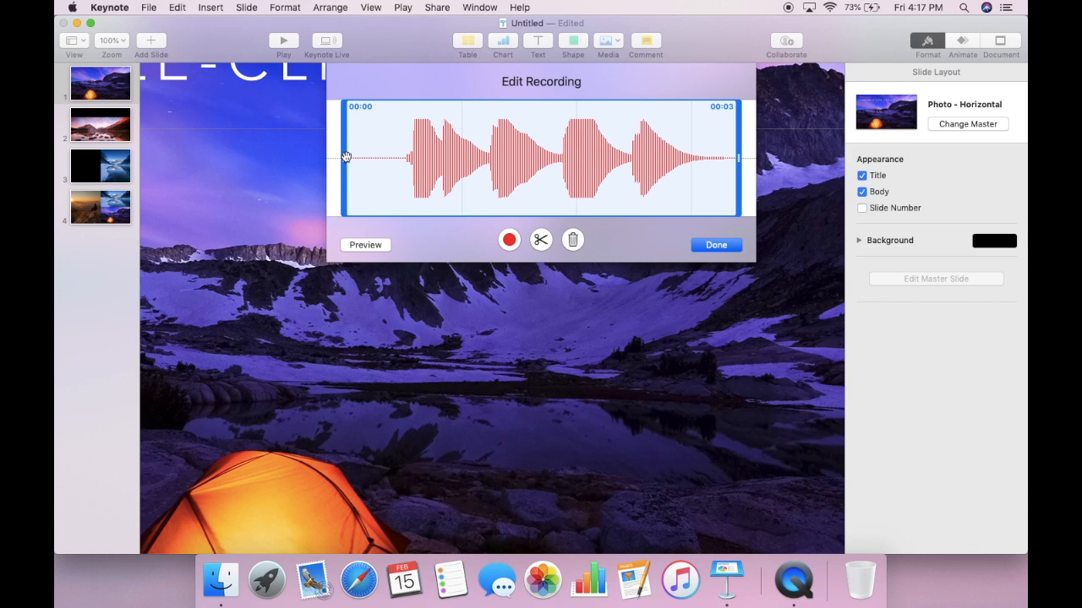
drag(345, 156, 400, 161)
drag(739, 161, 635, 163)
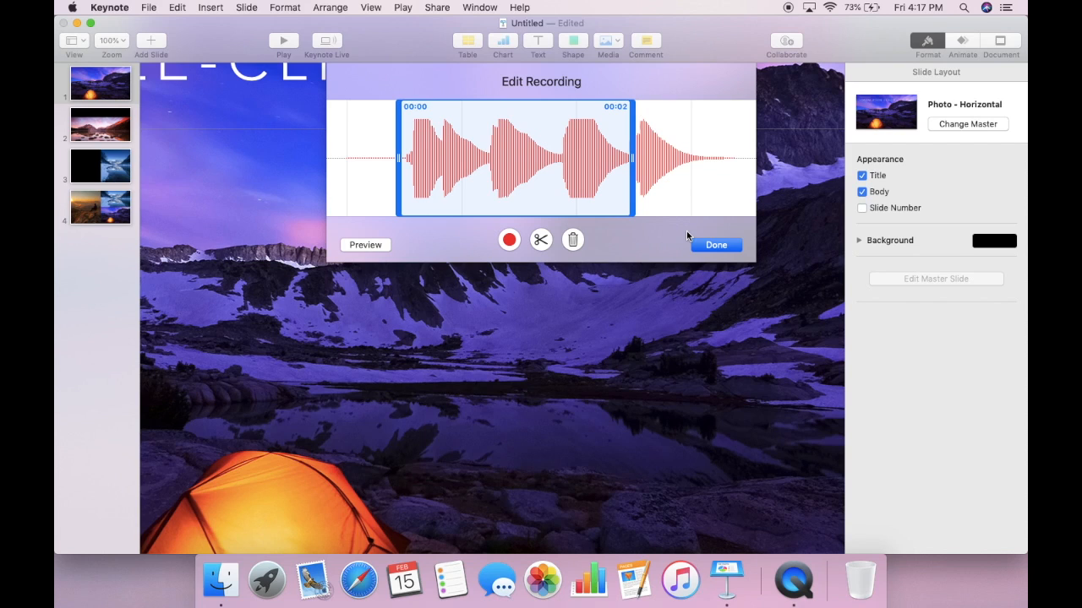
click(541, 240)
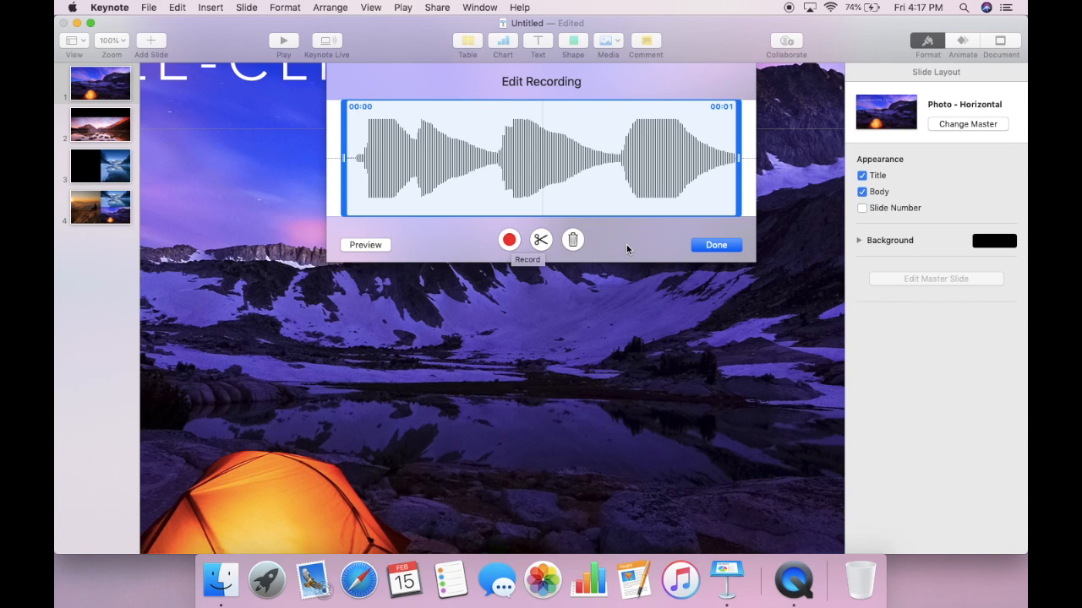
click(716, 246)
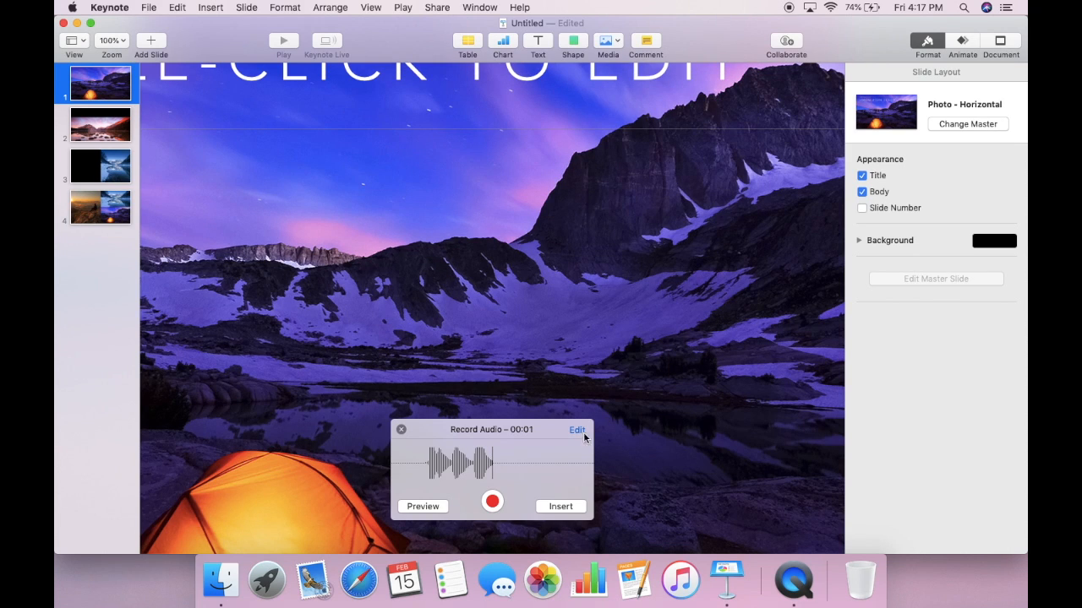
click(572, 510)
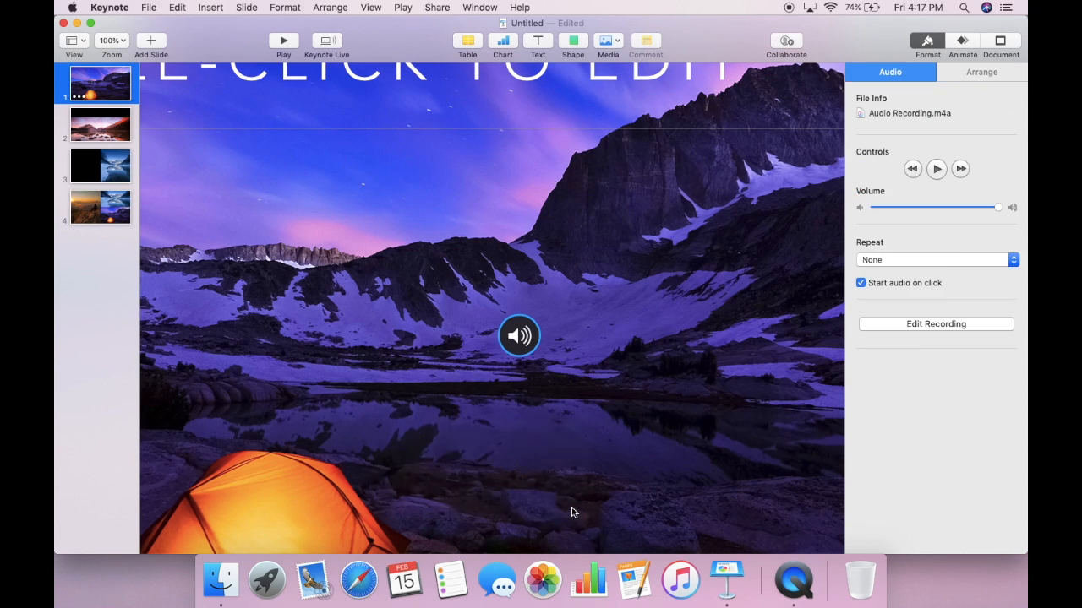
Move the audio icon to the slide's lower-right corner and turn off Start audio on click
scroll(546, 452, down, 3)
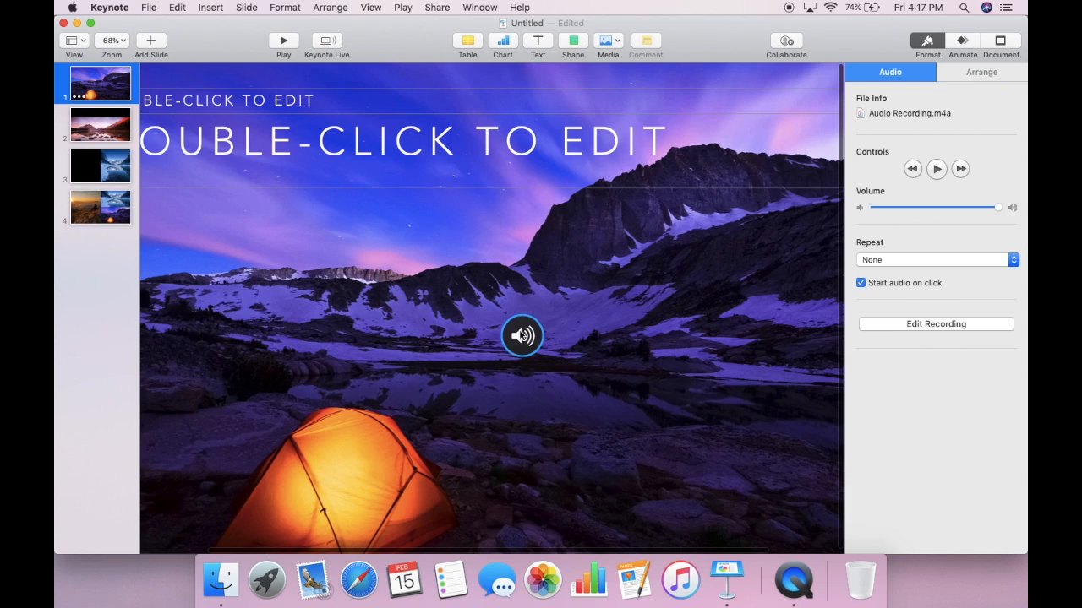
drag(522, 336, 798, 502)
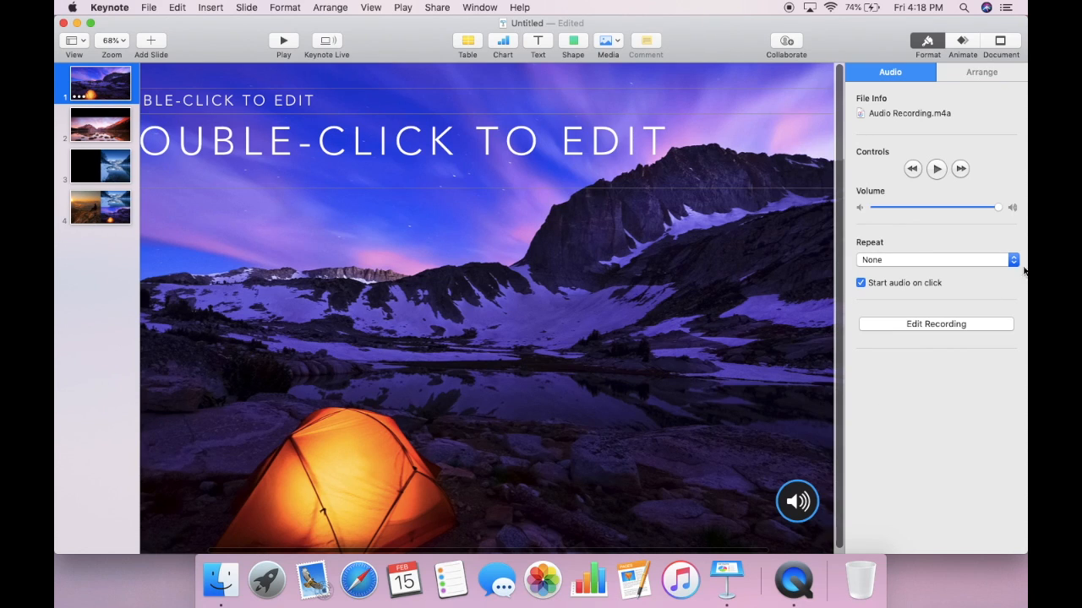
click(902, 289)
Save the presentation to the Desktop as Method 1 and close it
click(148, 8)
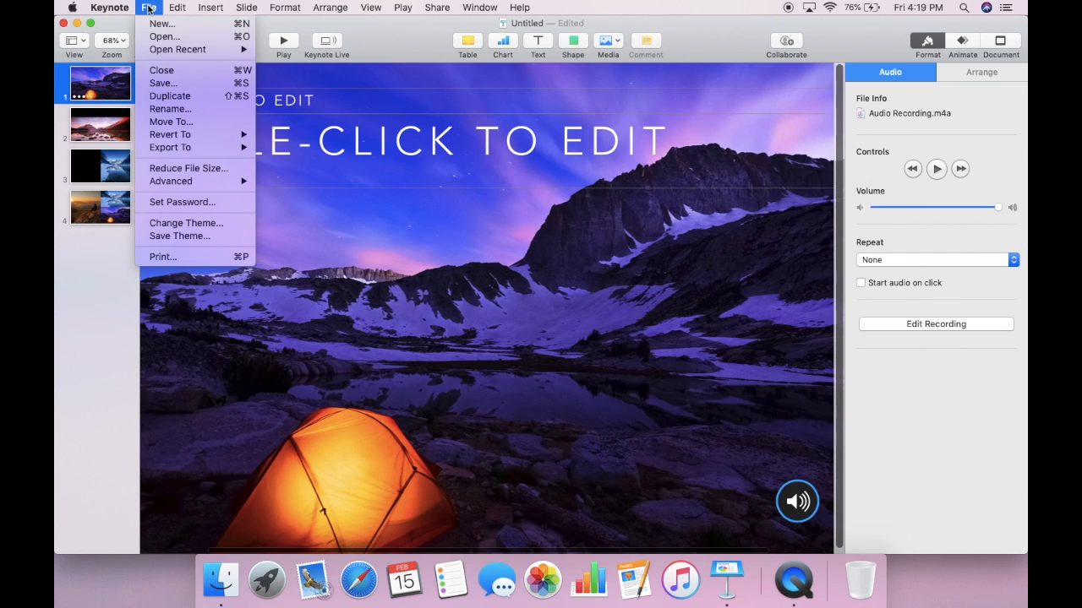
click(172, 84)
text(Method 1)
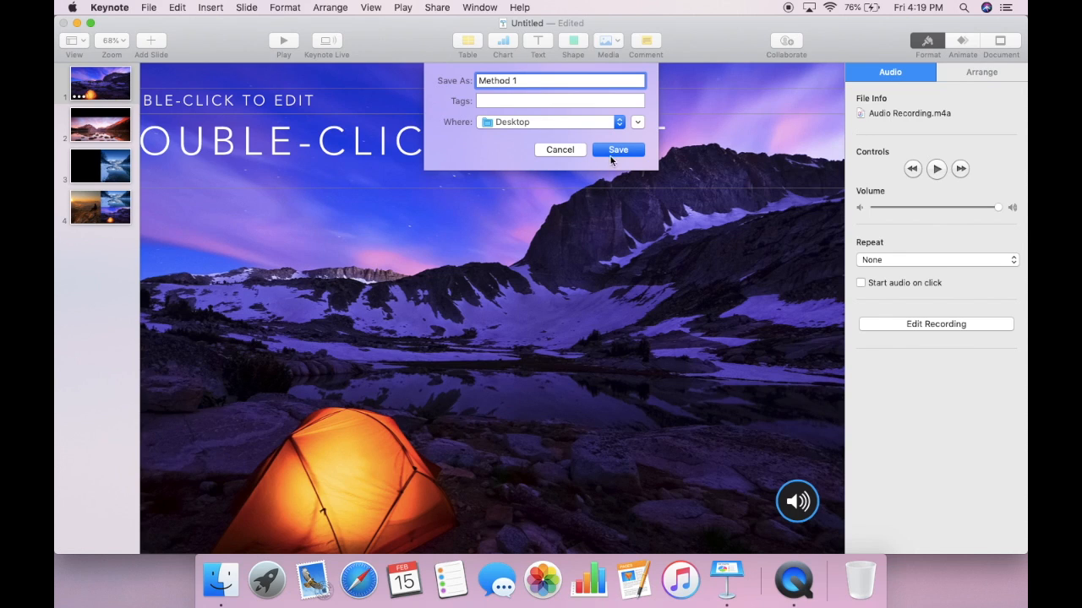
click(610, 157)
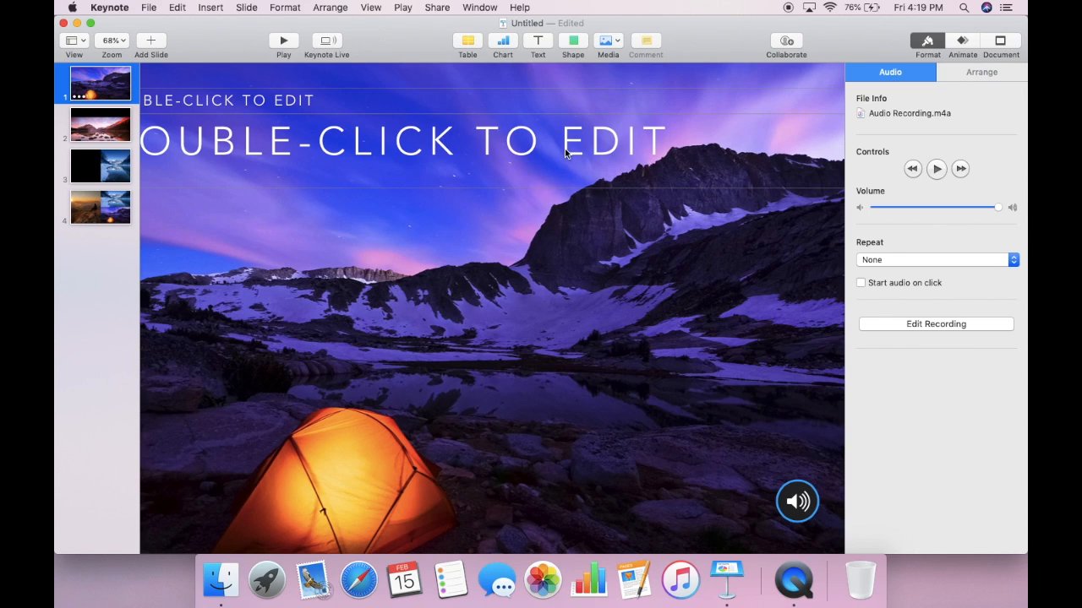
click(65, 24)
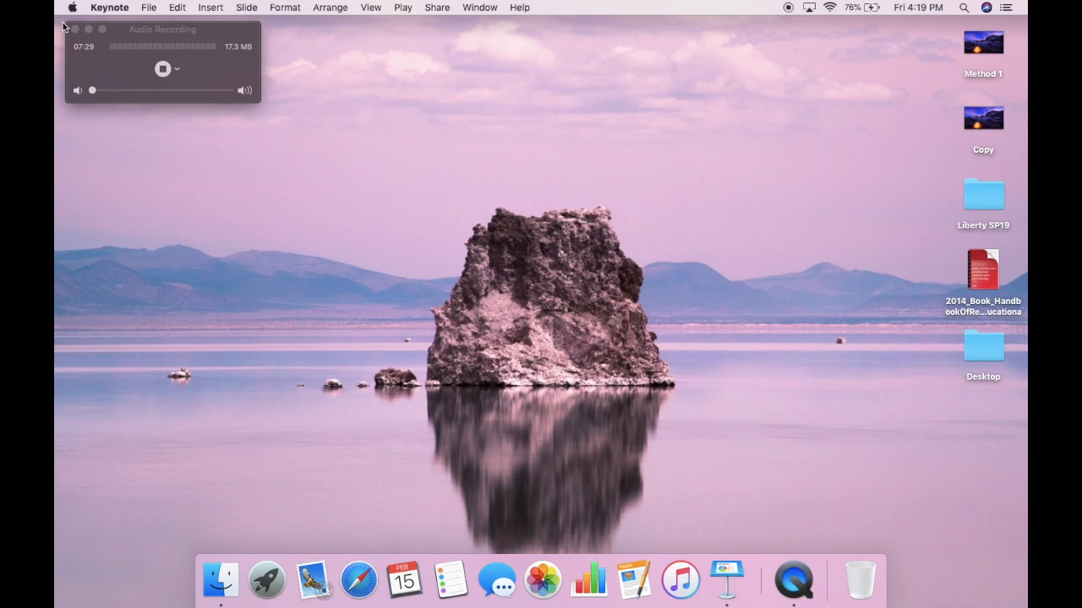
Open the Copy presentation from the desktop and enter the Record Slideshow mode
double_click(988, 118)
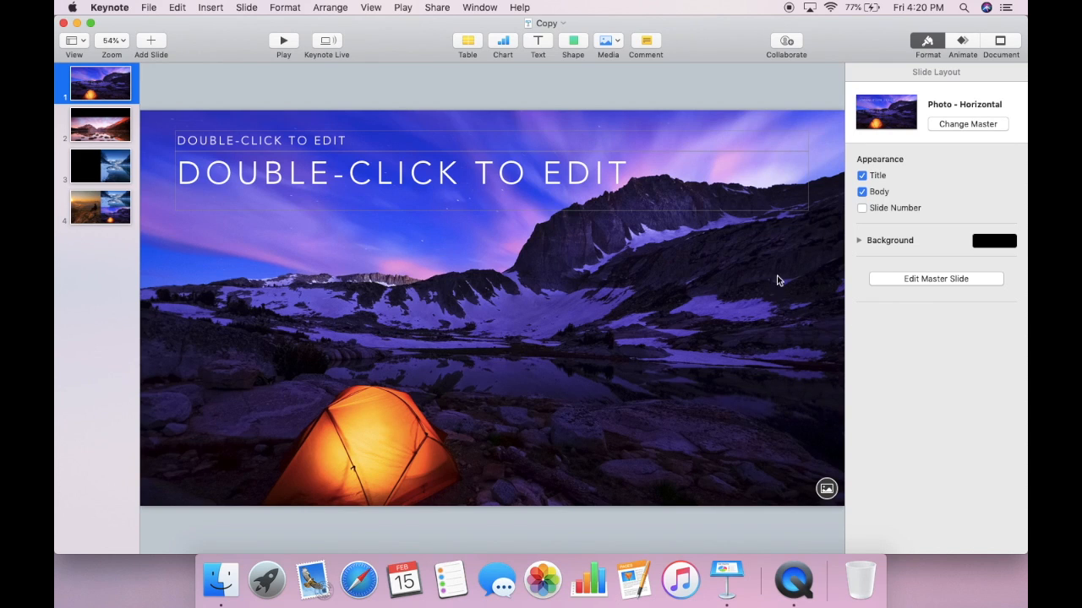
click(404, 7)
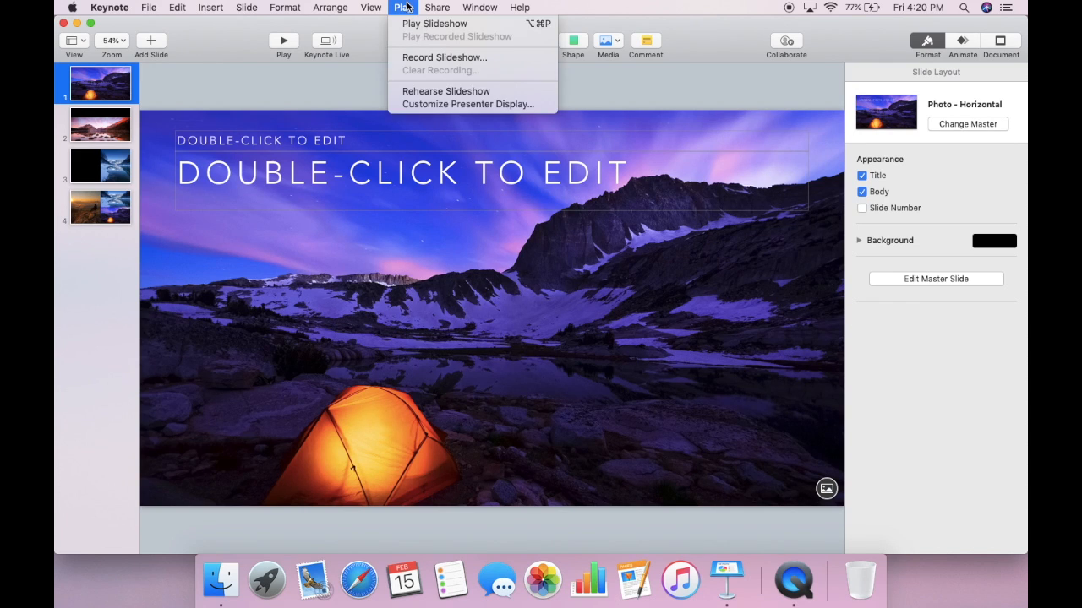
click(430, 57)
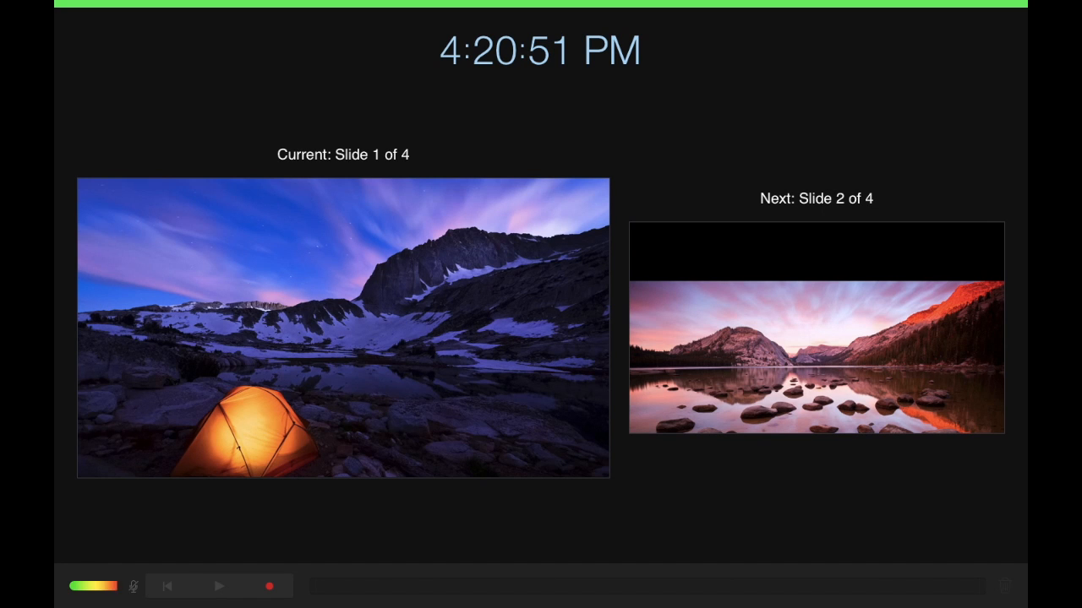
Jump to slide 3 with the slide navigator, close the navigator, and display the keyboard shortcuts list
mouse_move(261, 104)
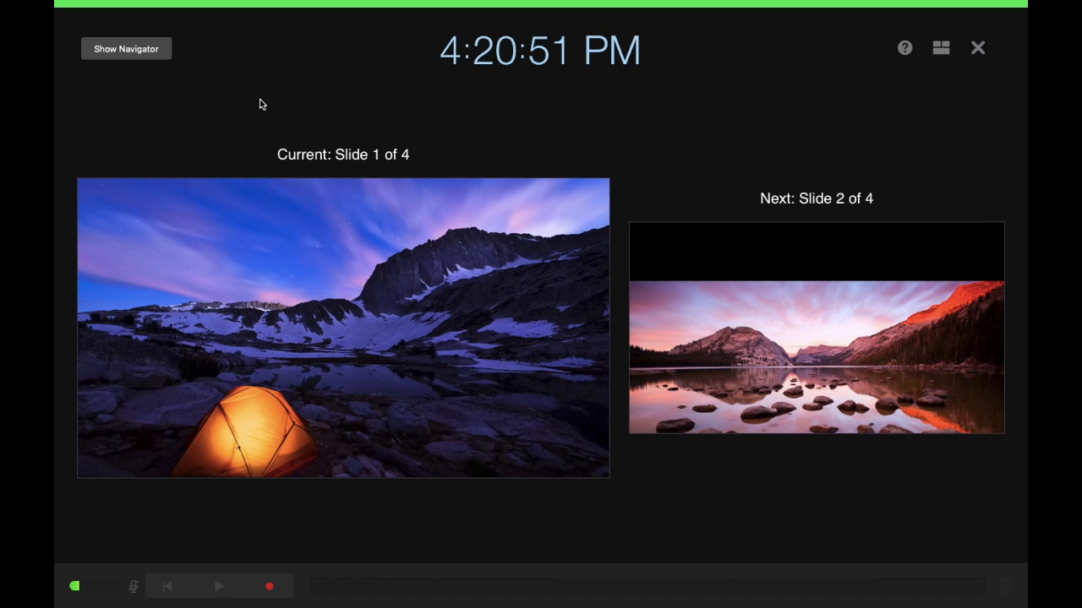
click(147, 53)
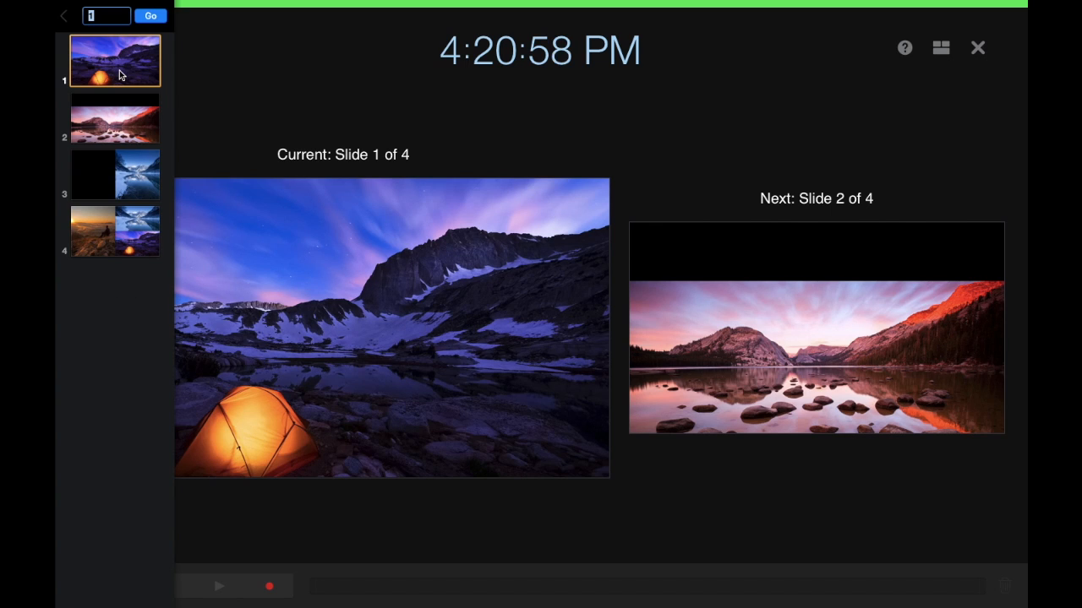
click(132, 199)
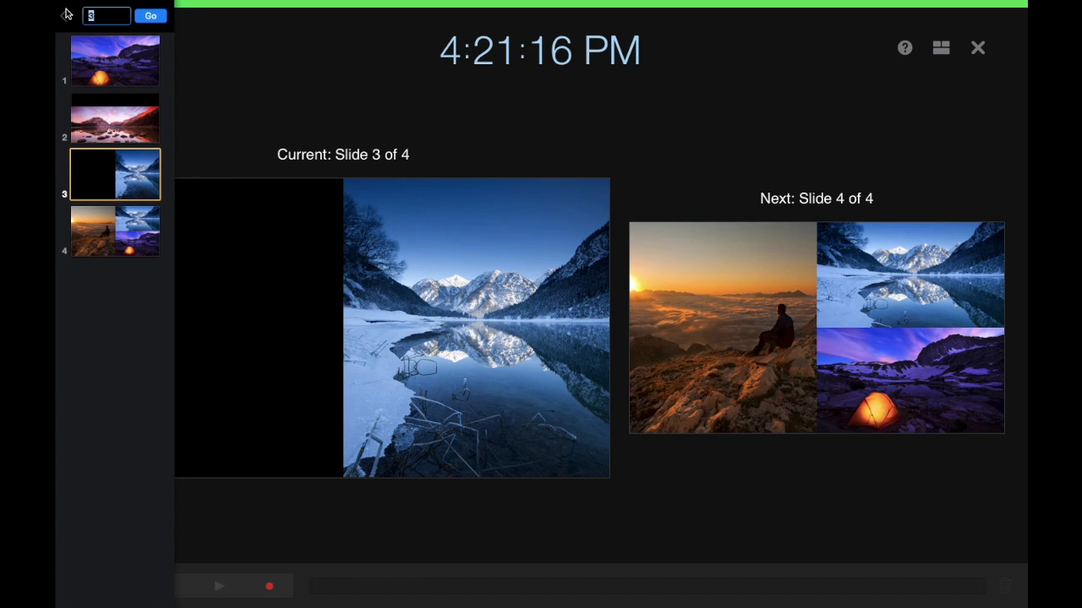
click(65, 15)
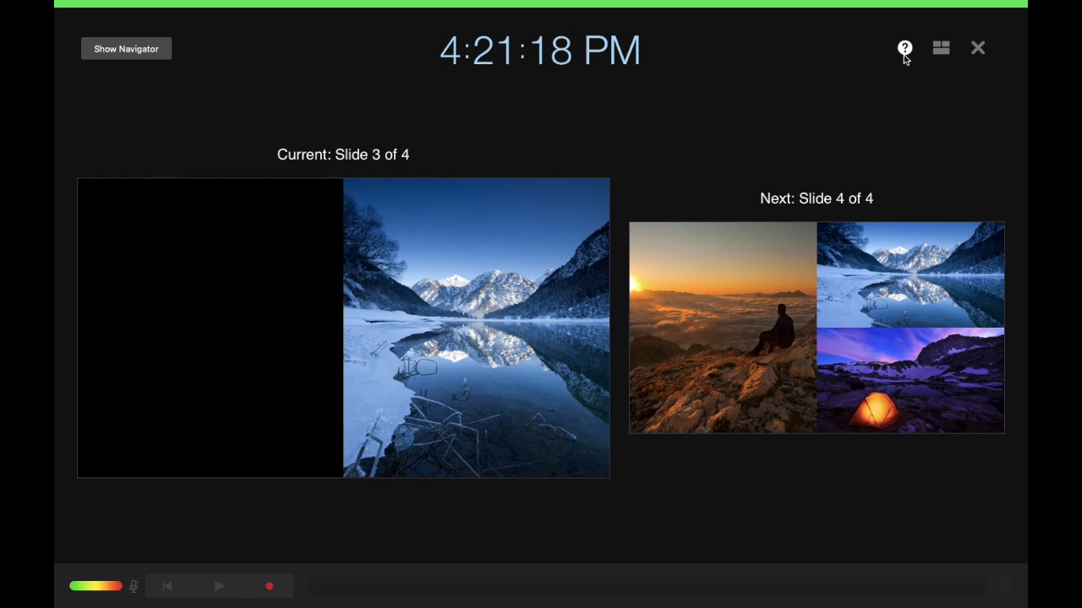
click(904, 56)
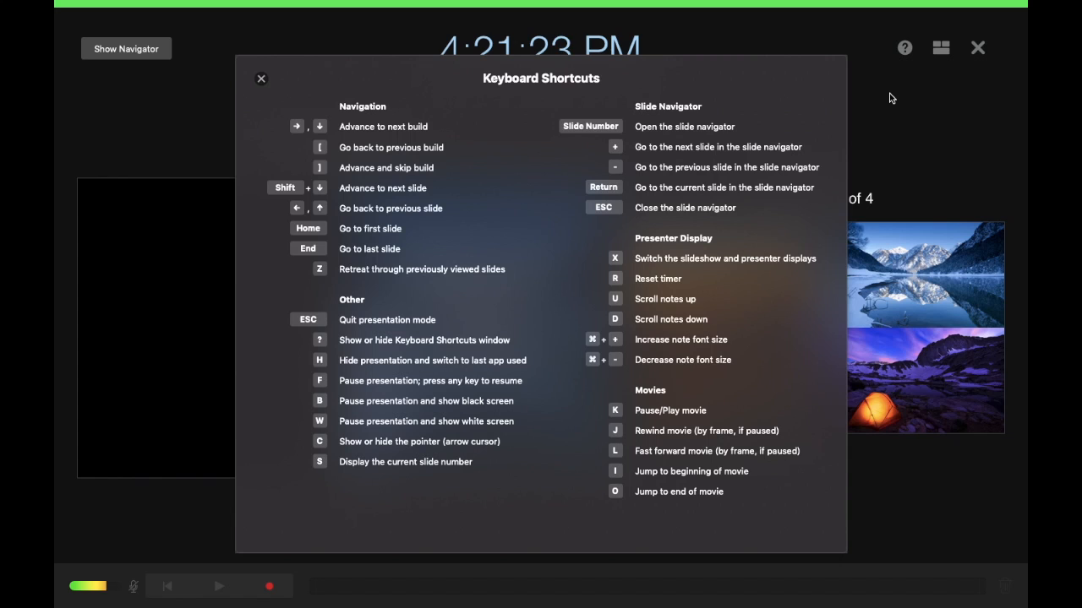
Close the keyboard shortcuts list and look at the presenter display layout options
click(261, 78)
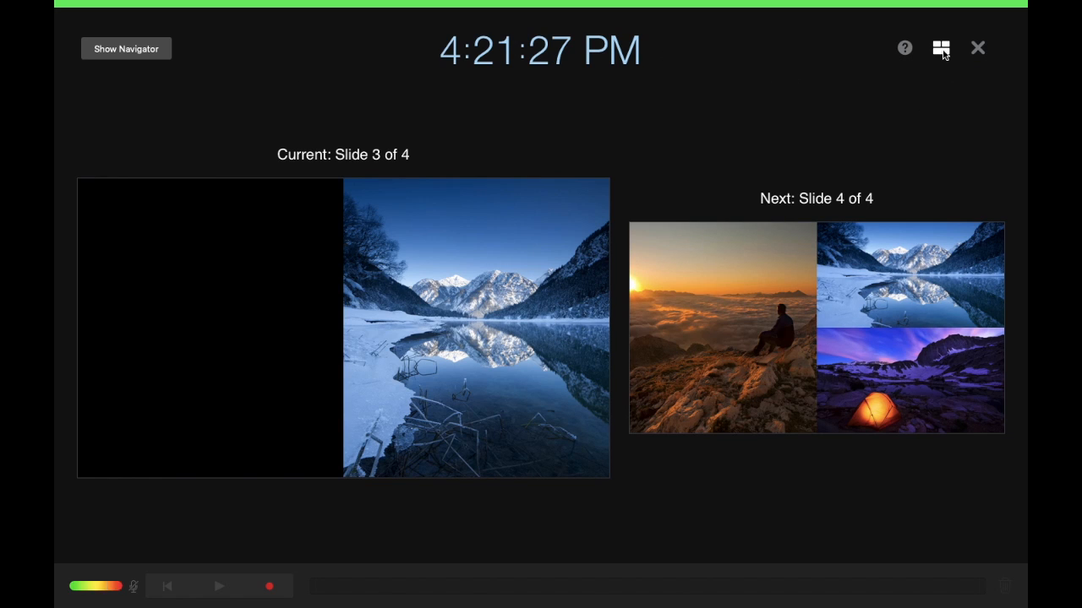
click(944, 50)
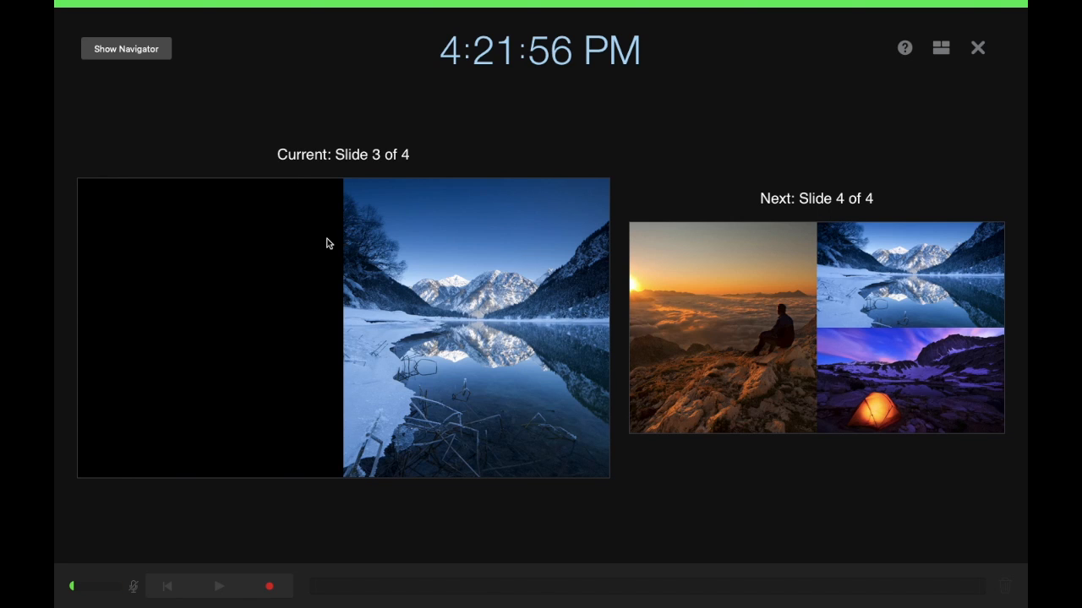
Go back to slide 1, start recording the slideshow, and pause the recording
key(Left)
key(Left)
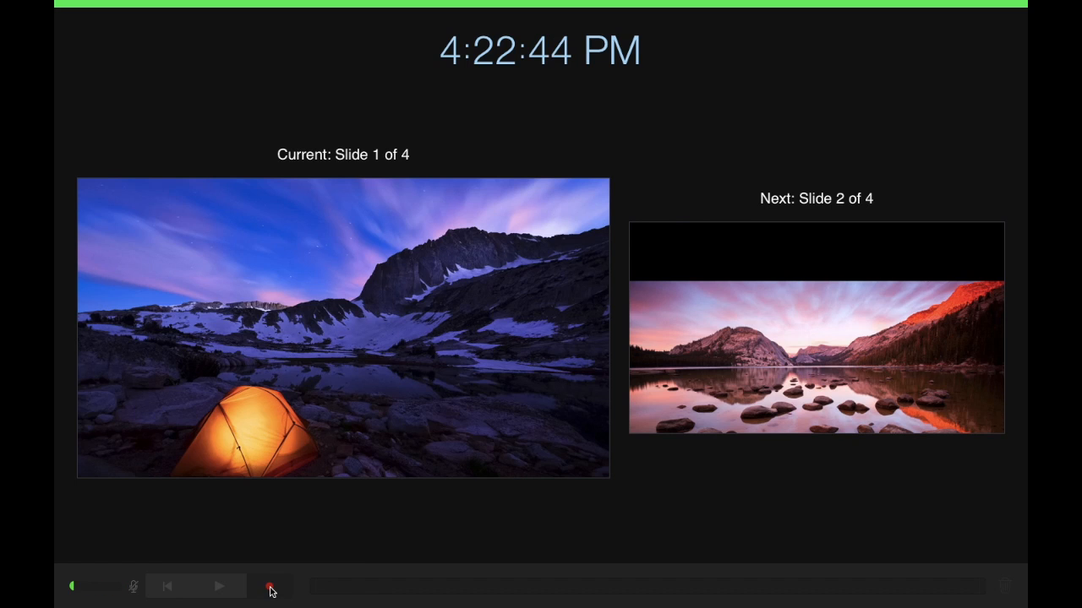
click(270, 589)
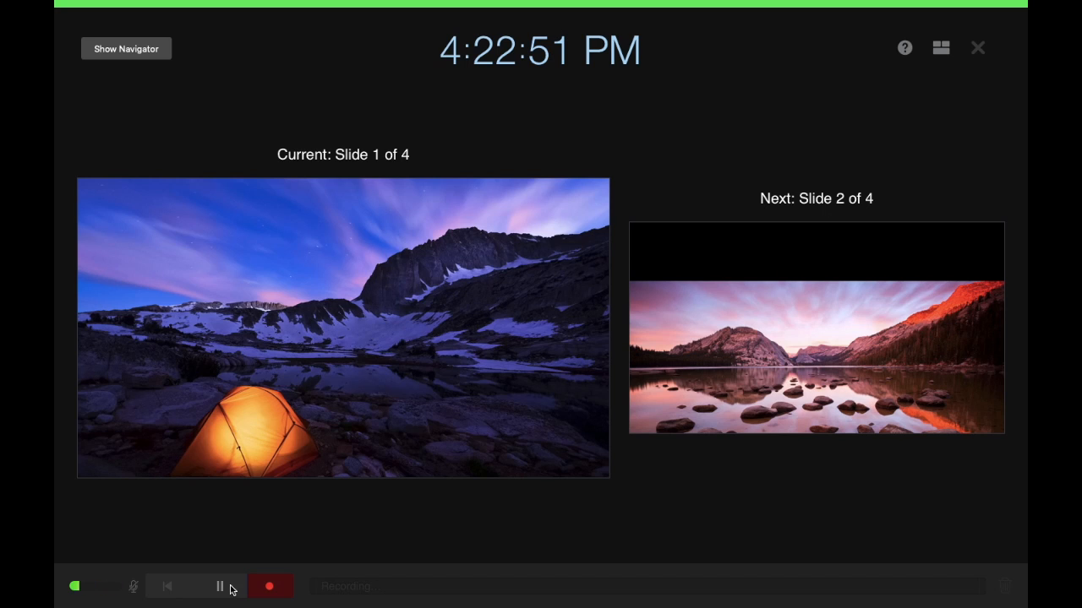
click(228, 589)
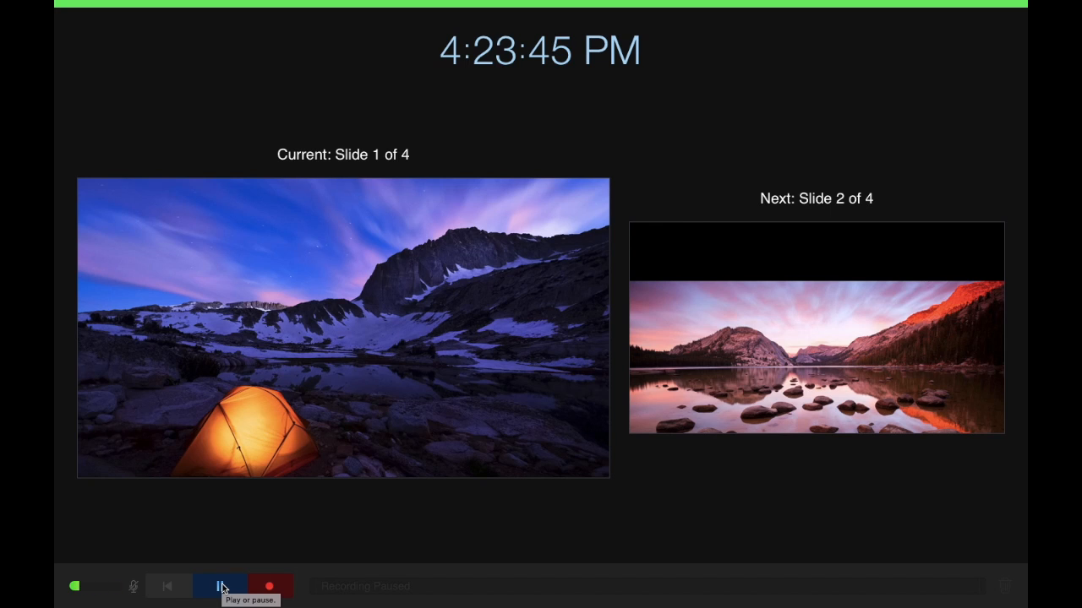
Resume the recording, advance through the slides to slide 4, and stop recording there
click(222, 587)
key(Right)
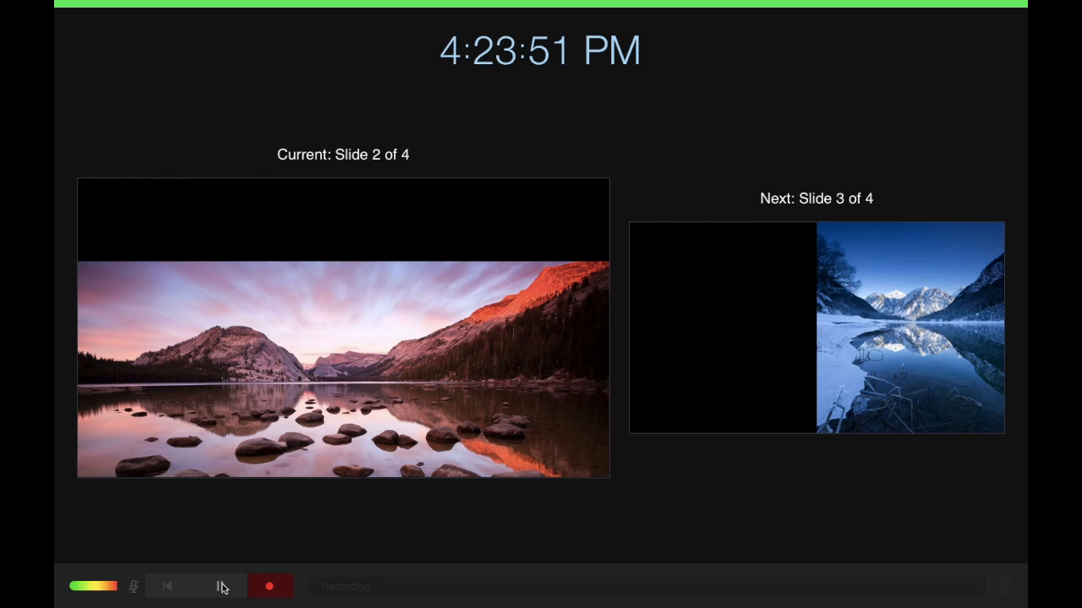
key(Right)
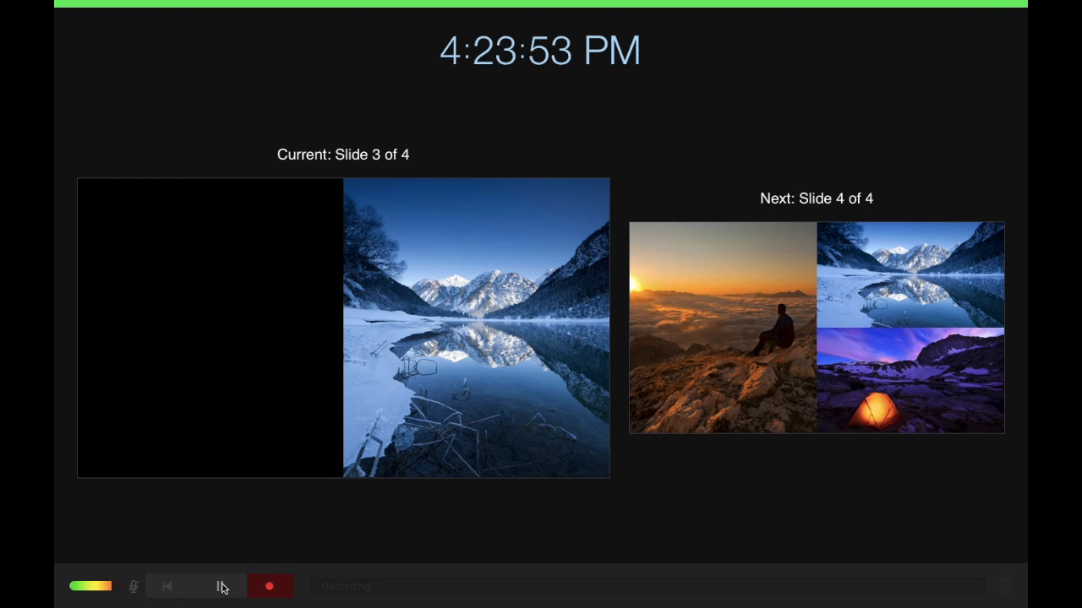
key(Right)
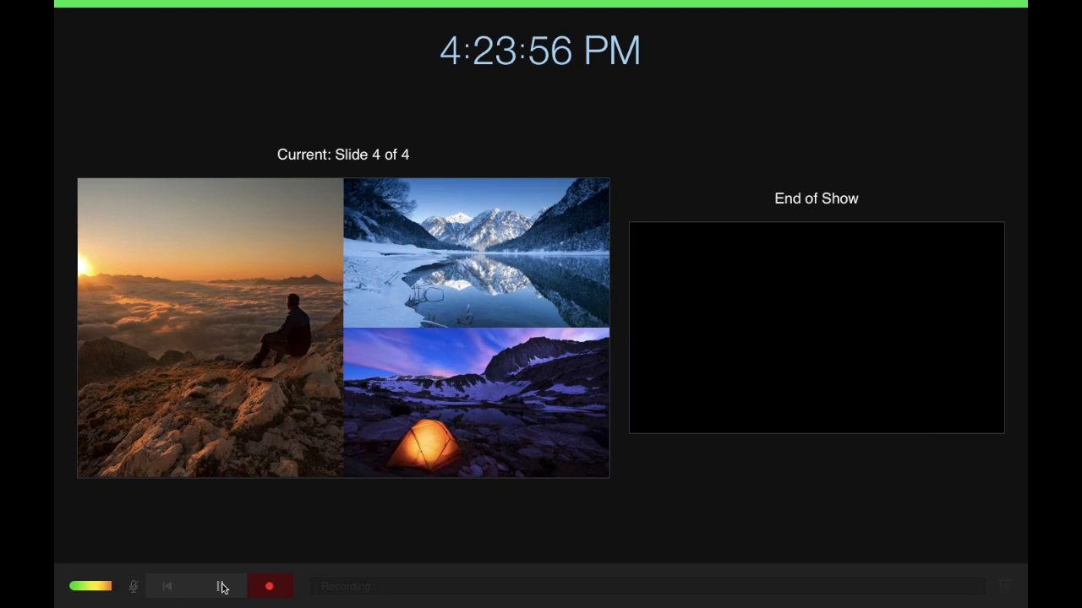
click(223, 589)
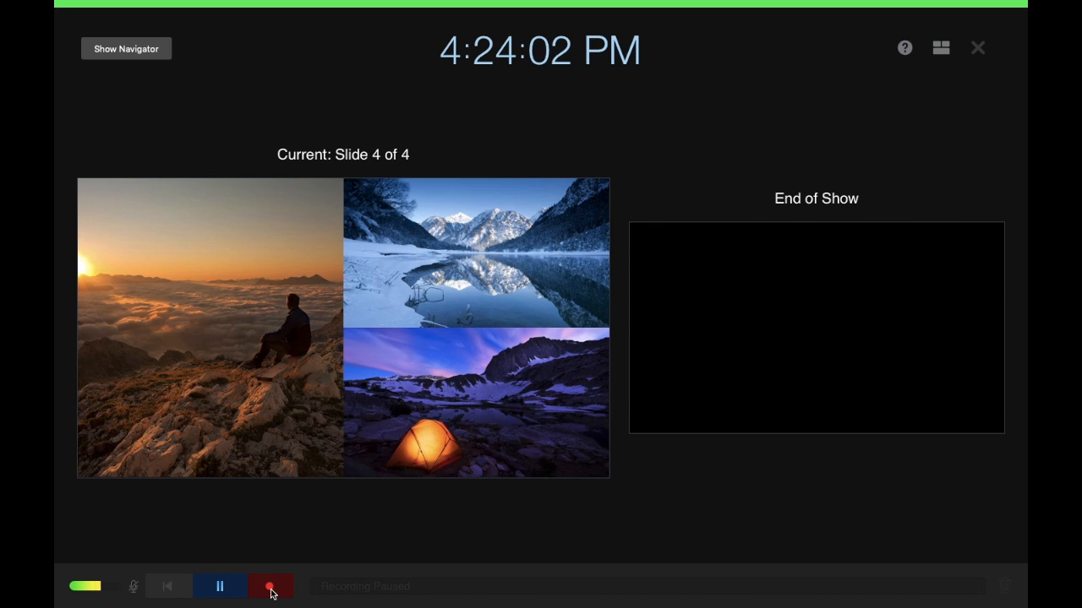
click(270, 589)
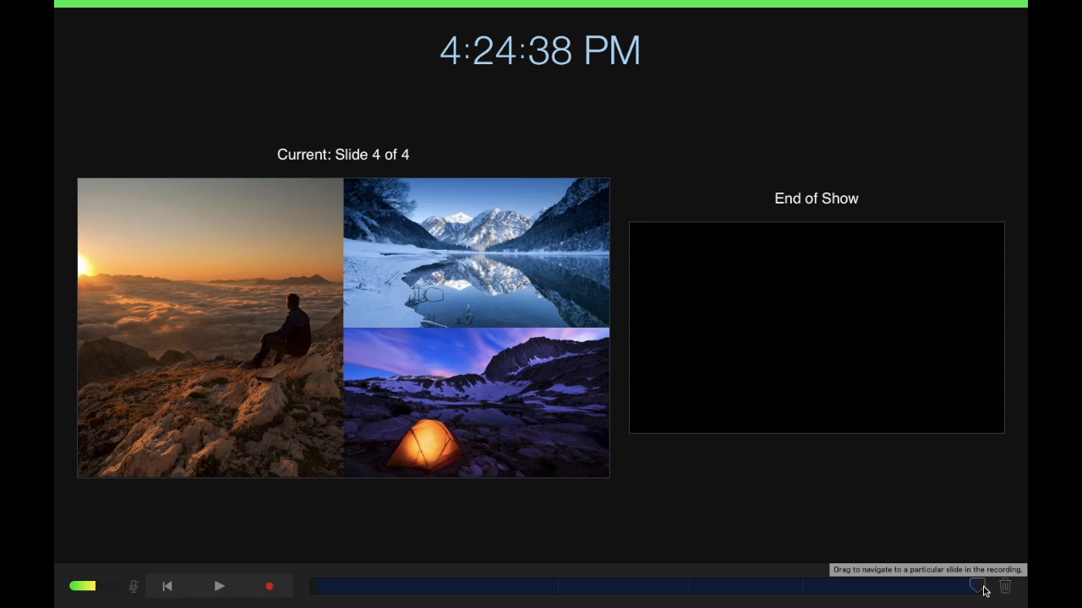
Rerecord from the start of slide 2, replacing the rest of the recording, and exit the recording mode after stopping
mouse_move(982, 588)
mouse_down()
mouse_move(831, 591)
mouse_move(826, 605)
mouse_move(748, 589)
mouse_move(560, 594)
mouse_up()
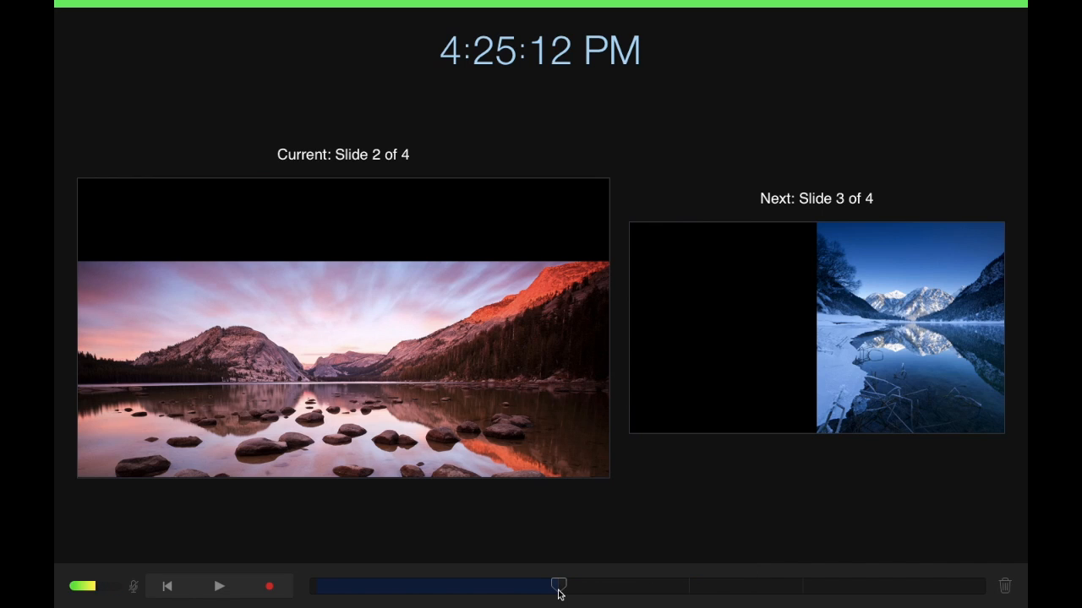
click(271, 586)
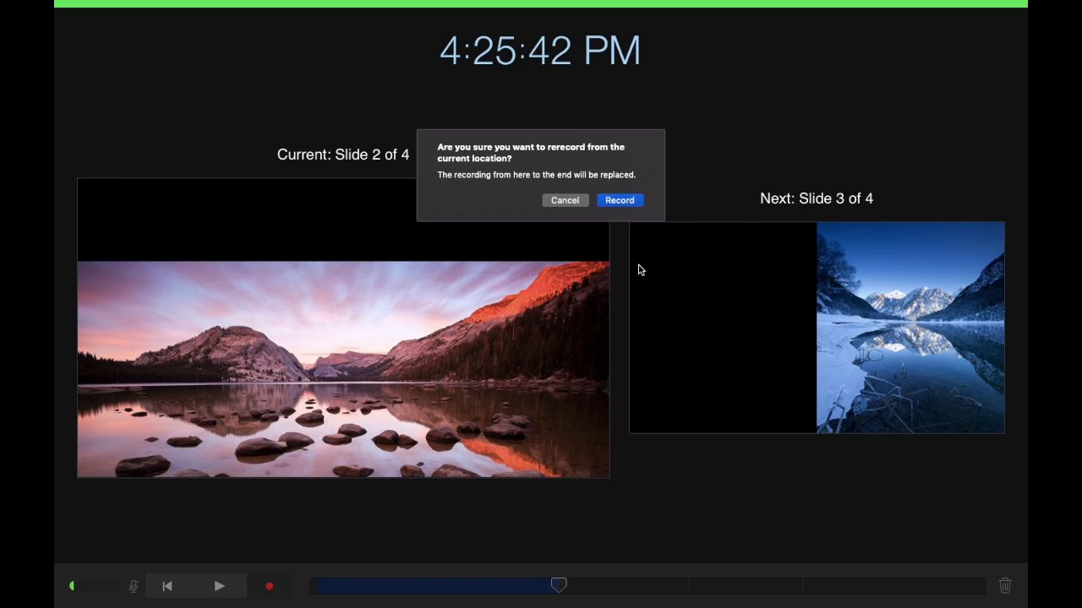
click(621, 201)
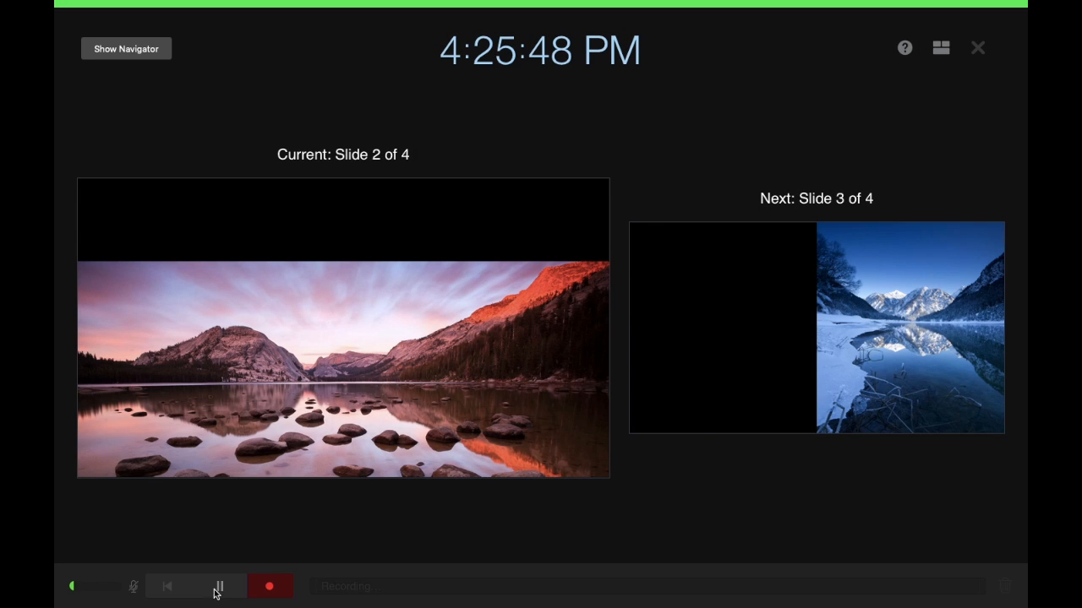
click(219, 588)
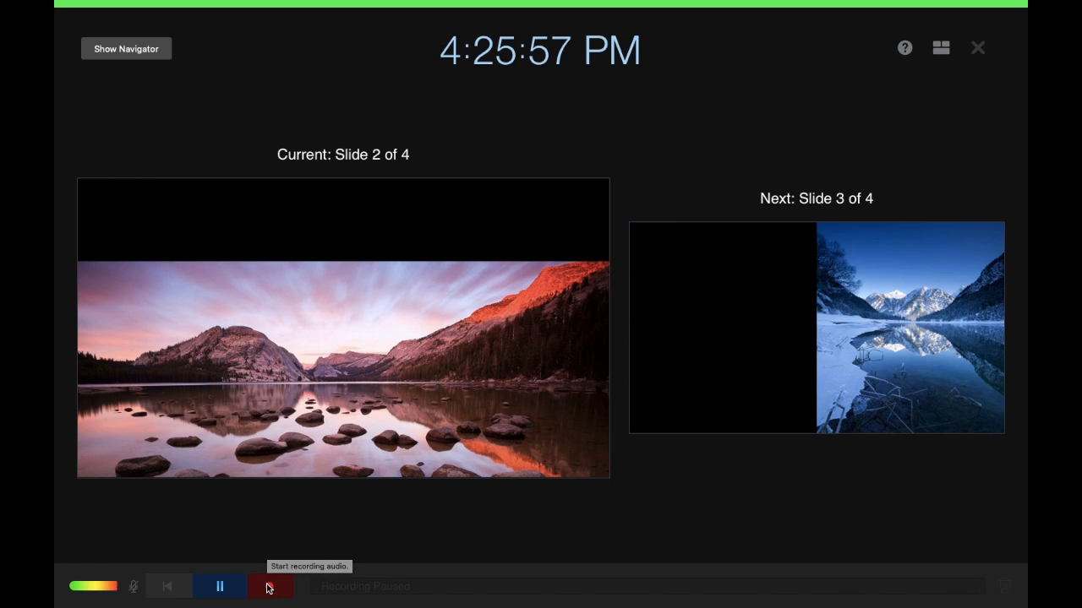
click(267, 586)
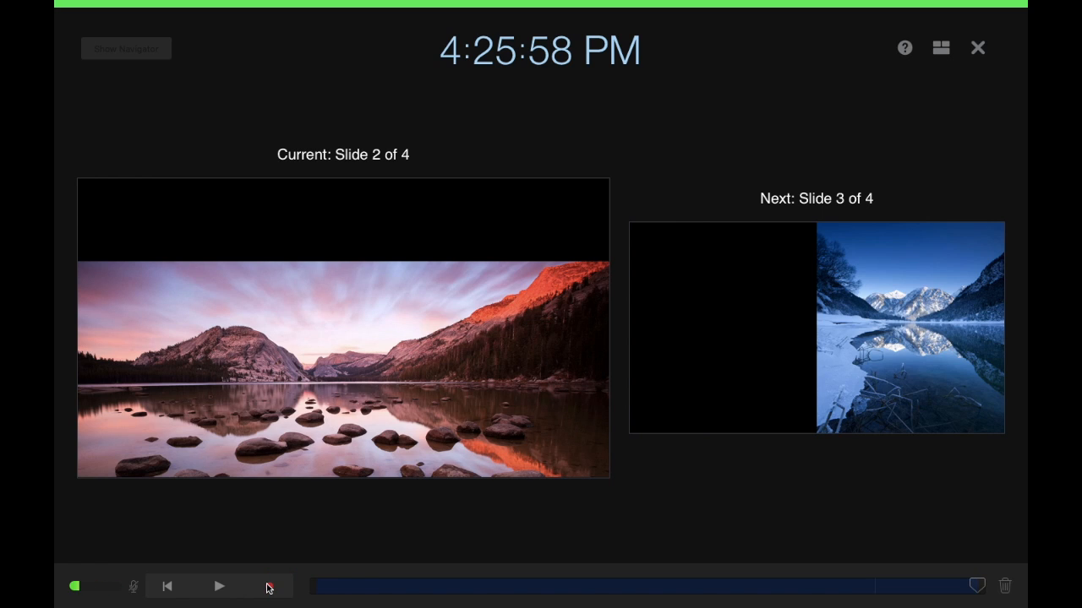
click(977, 49)
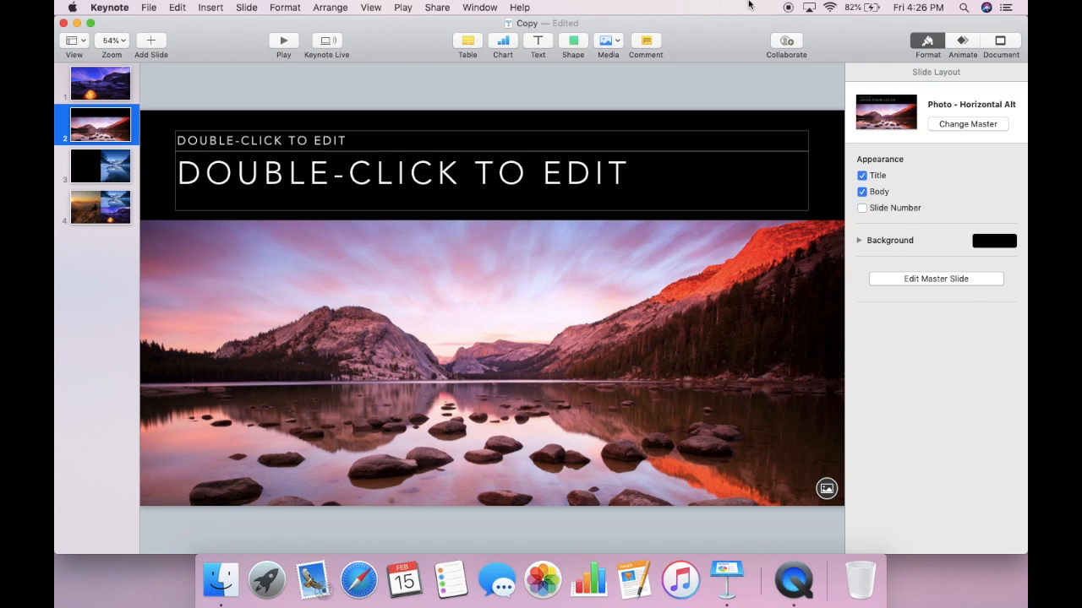
Reopen the Record Slideshow mode to review the recording, exit it, and look at the Clear Recording command
click(402, 9)
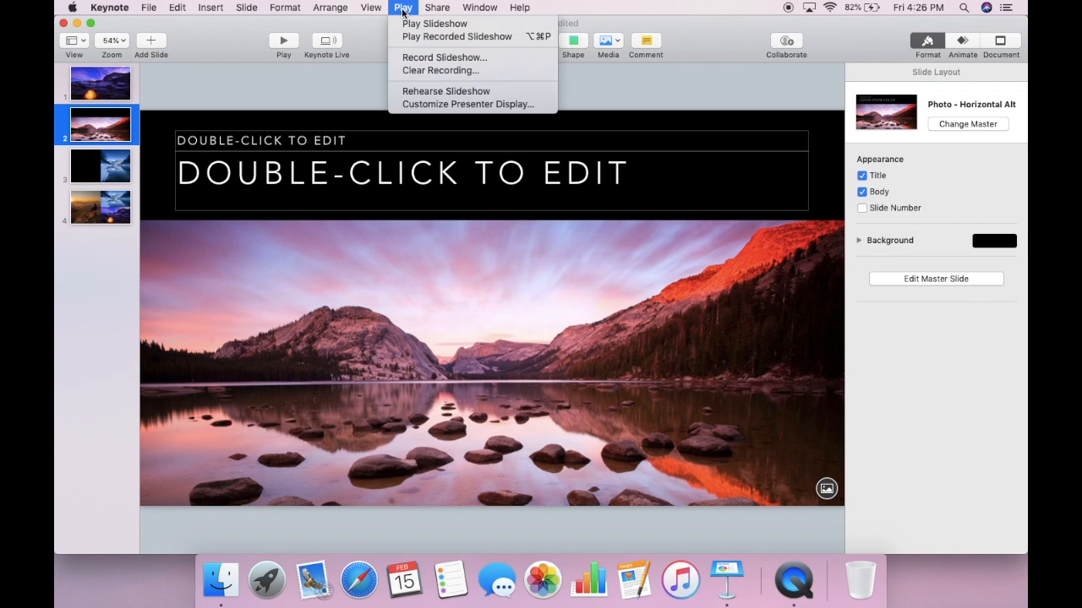
click(430, 57)
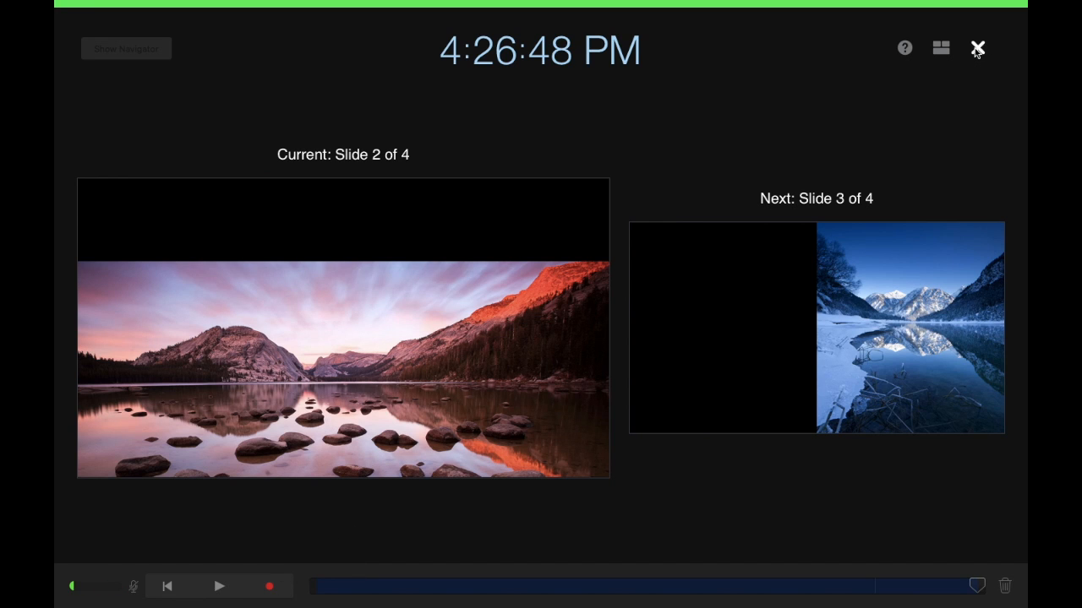
click(976, 49)
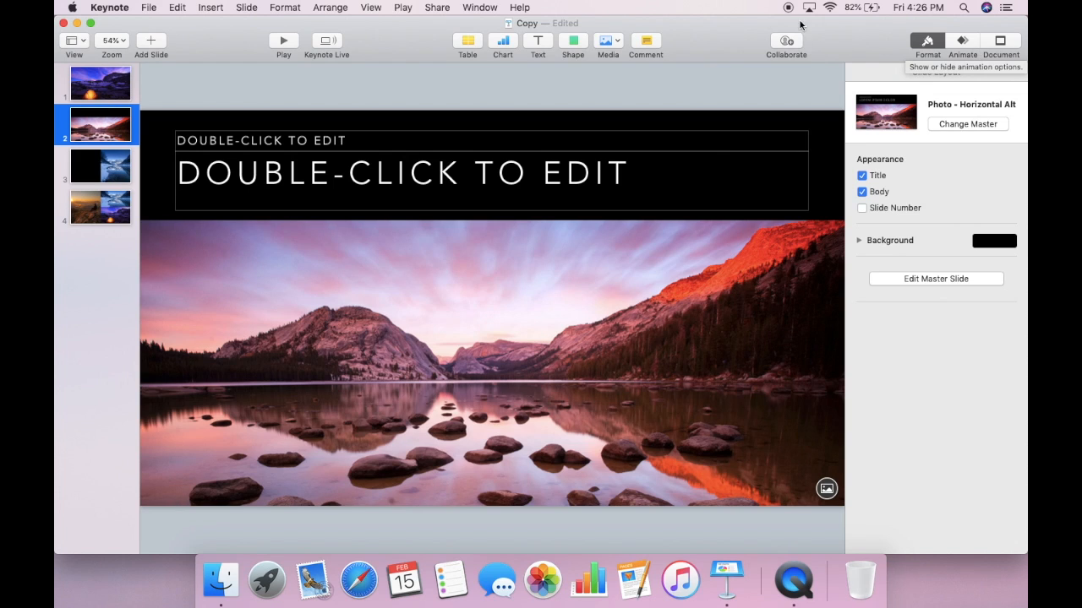
click(406, 9)
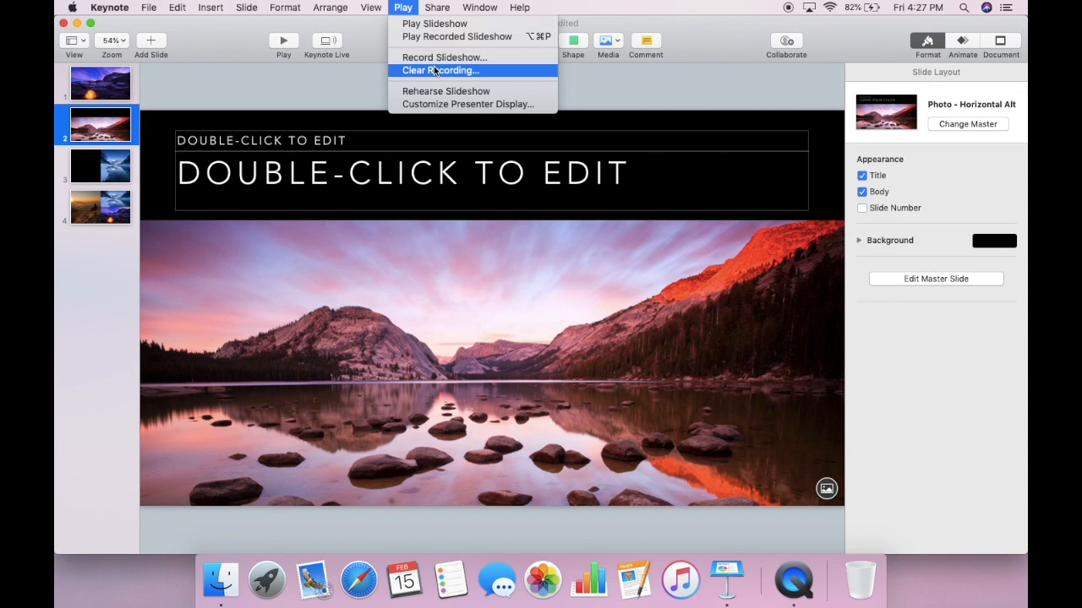
click(441, 222)
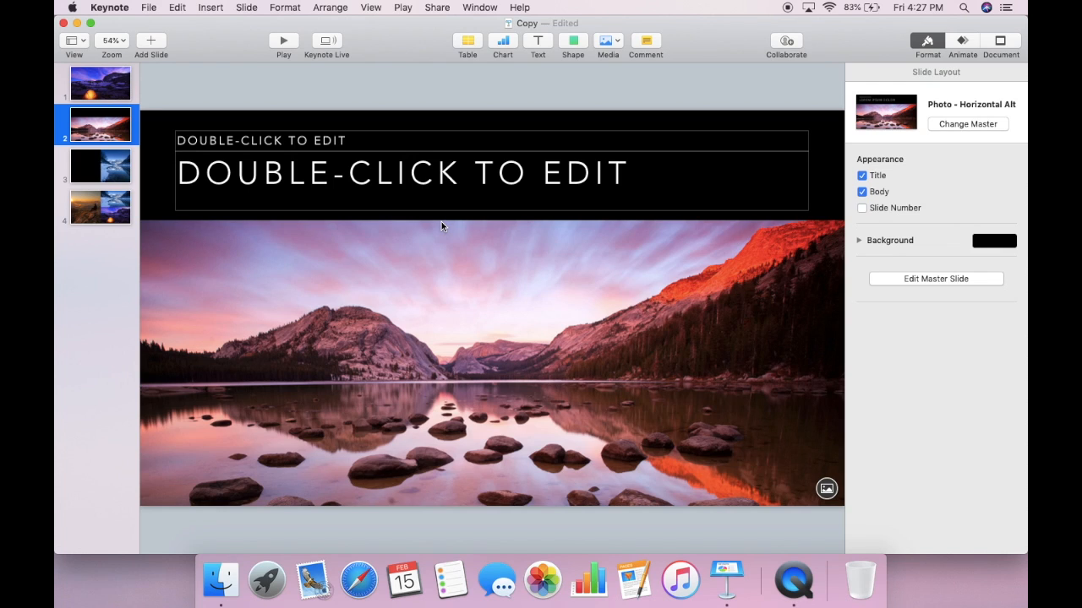
Export the presentation to the Desktop as a 1080p movie named Copy with Slideshow Recording playback, and close the presentation
click(149, 9)
mouse_move(209, 149)
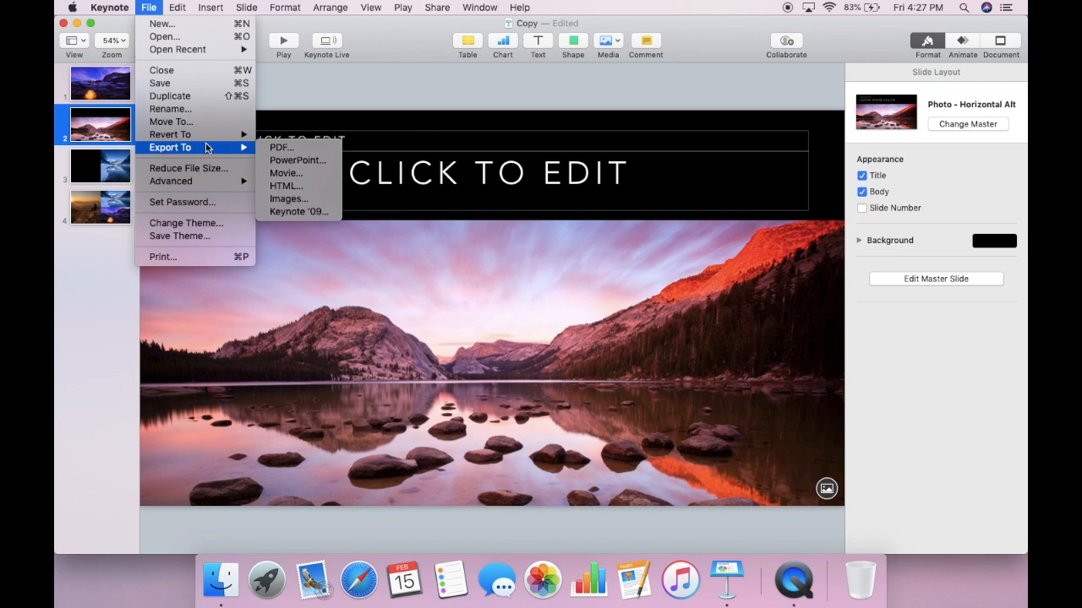
click(286, 174)
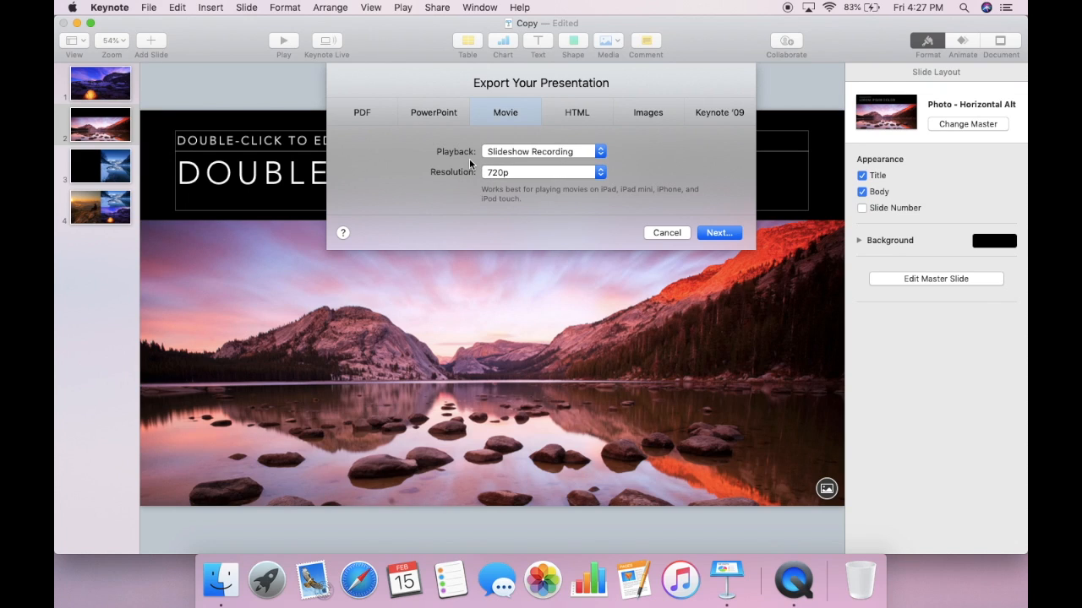
click(551, 172)
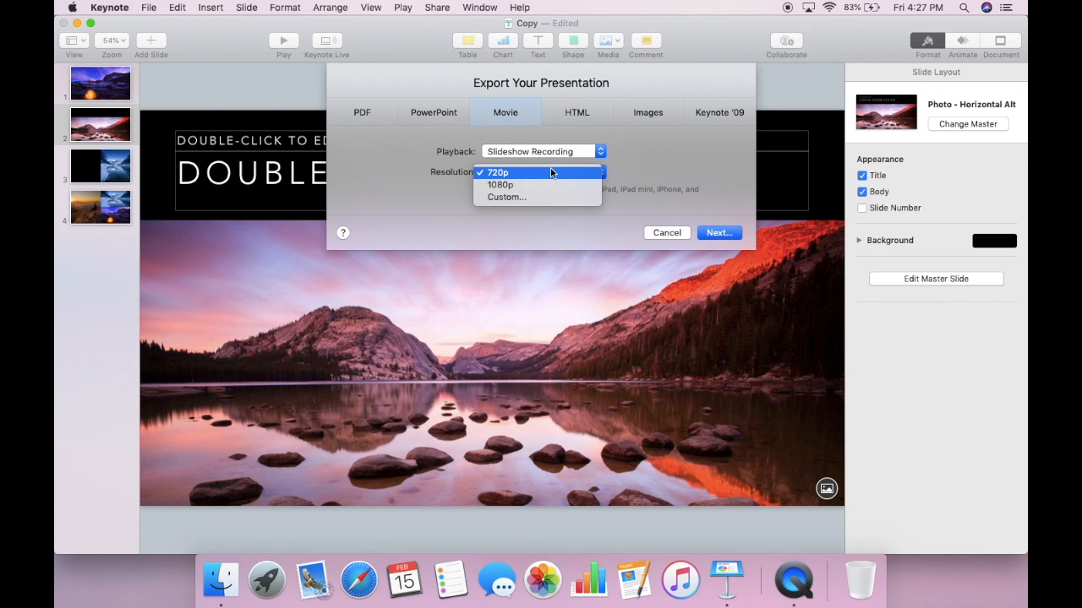
click(553, 182)
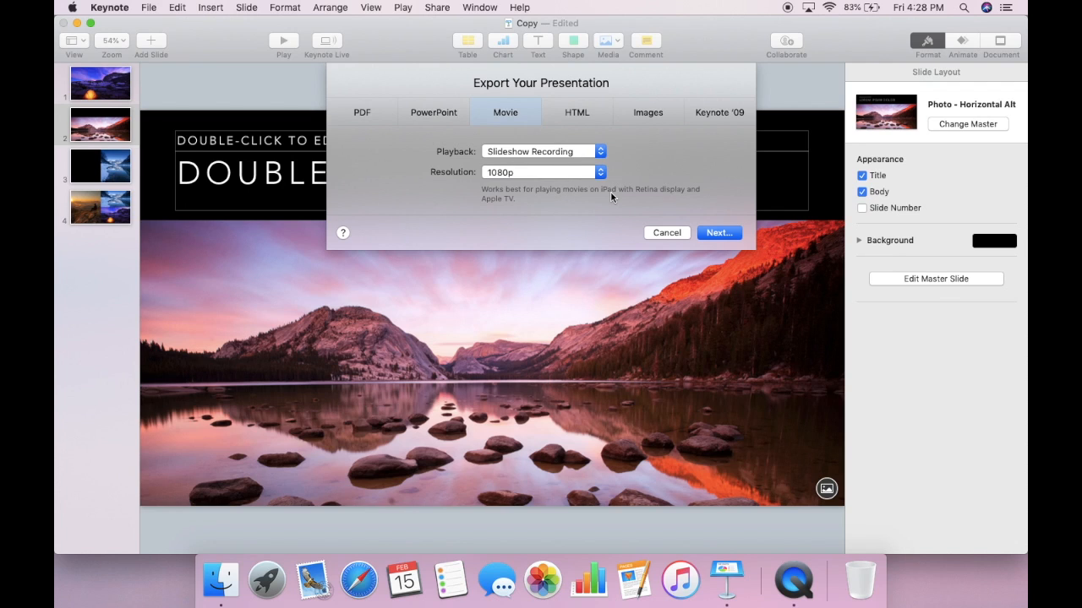
click(717, 233)
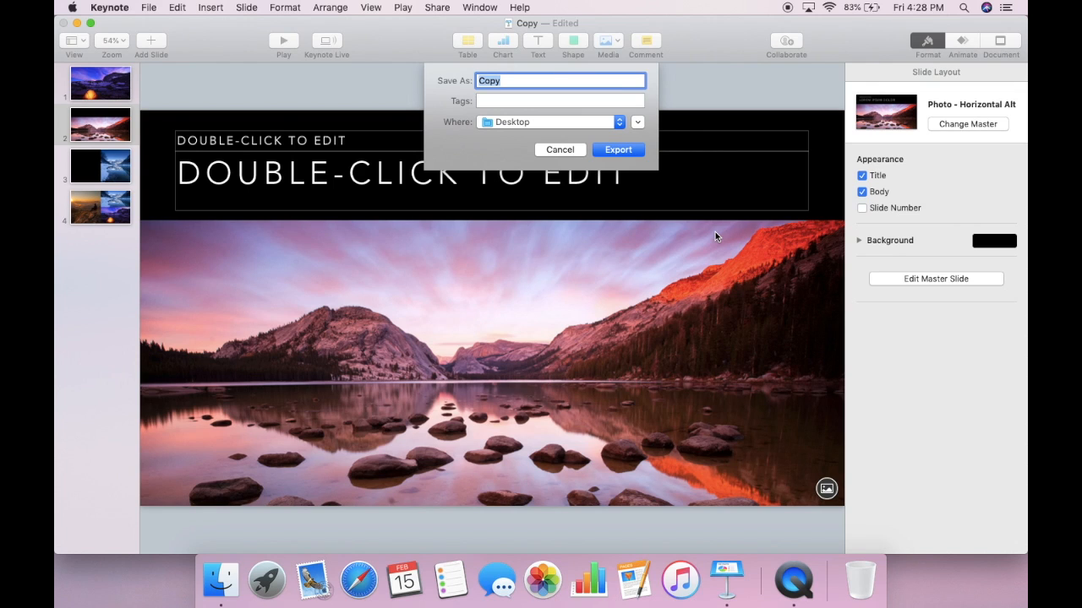
click(635, 150)
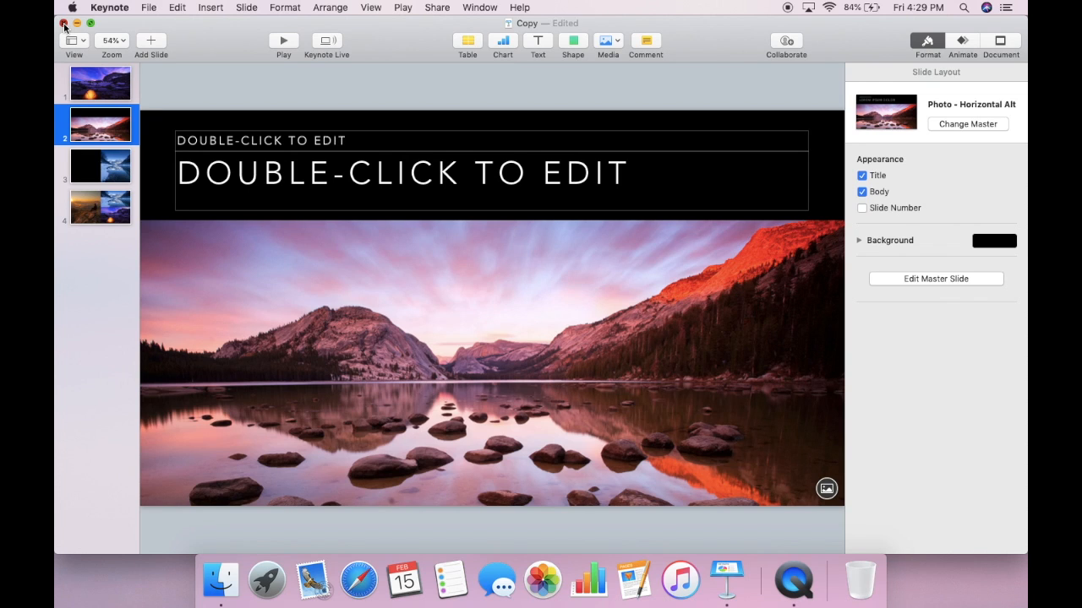
click(65, 24)
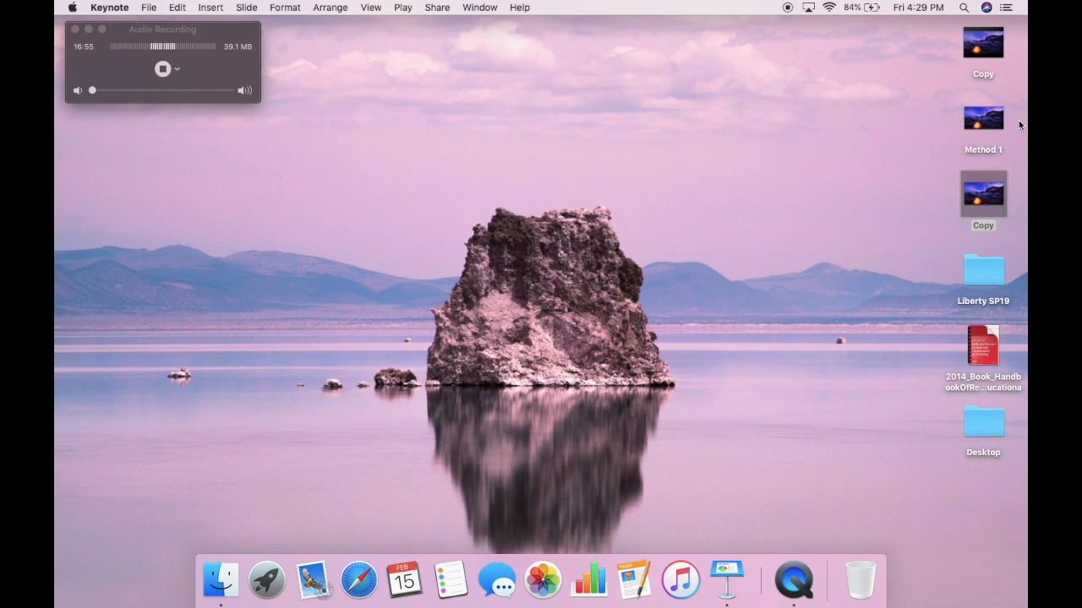
Open the Method 1 presentation from the desktop and export it to the Desktop as a 1080p Self-Playing movie named Method 1
double_click(983, 123)
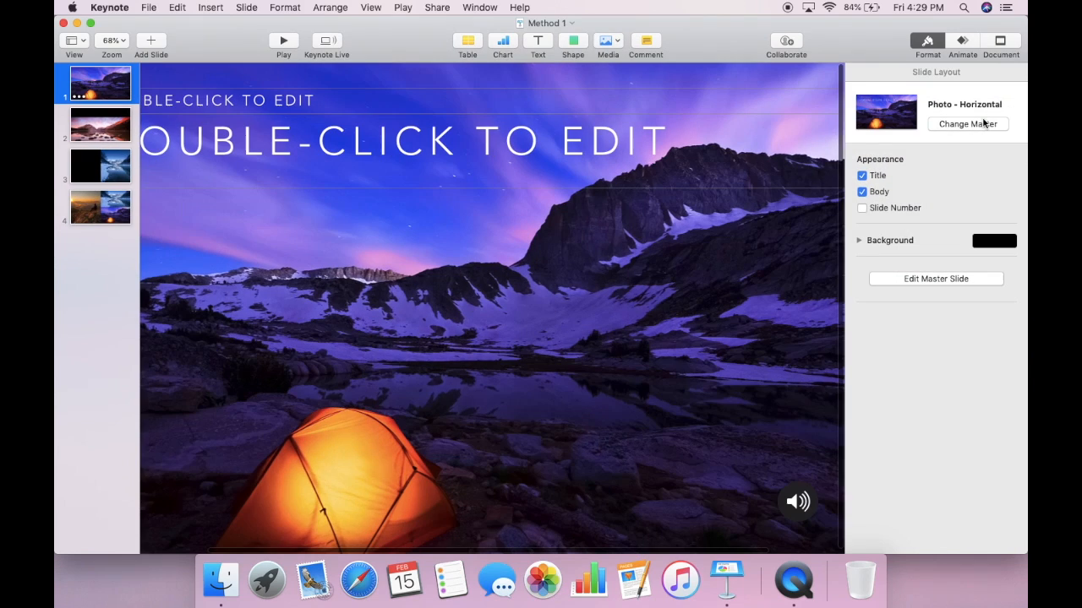
click(150, 8)
mouse_move(206, 148)
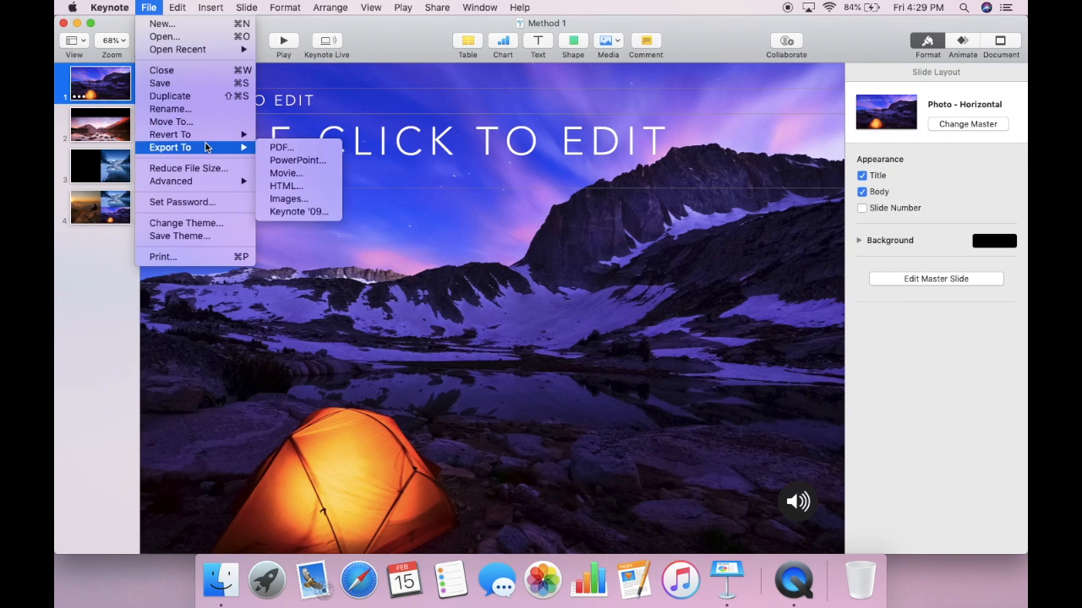
click(294, 174)
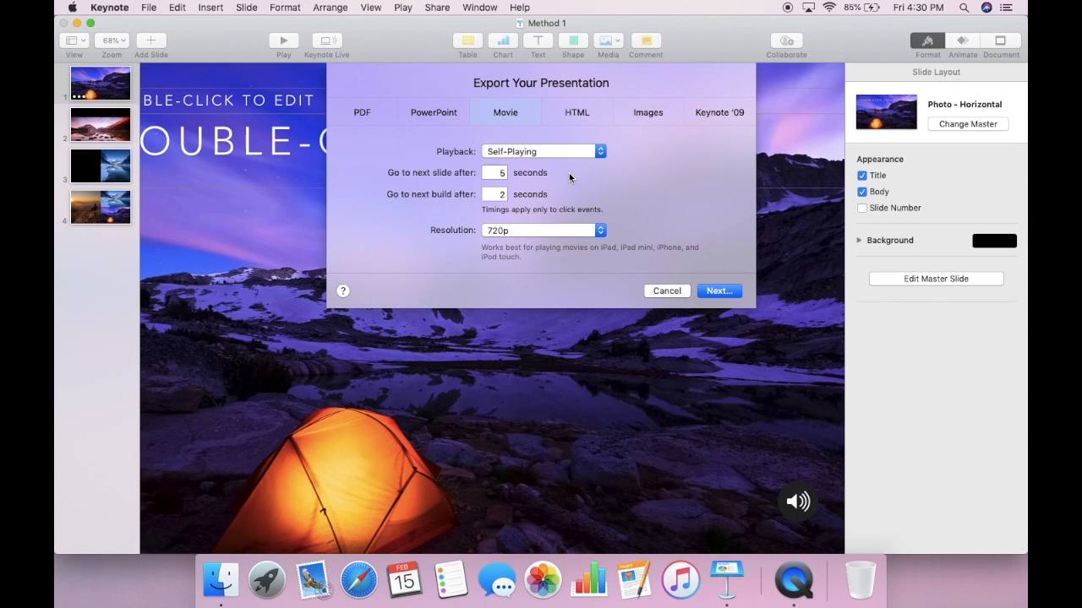
click(584, 230)
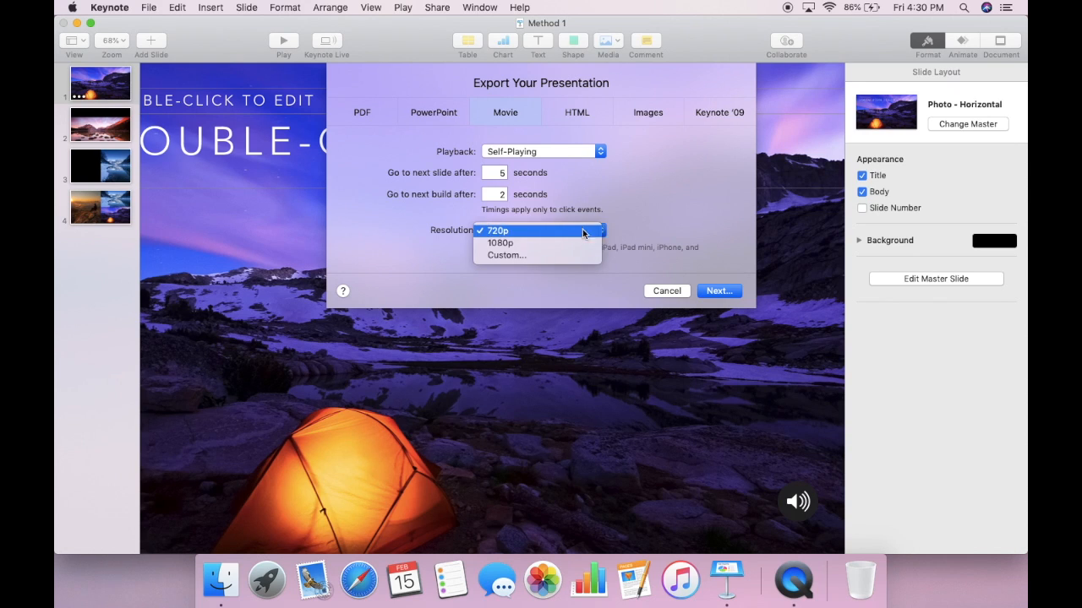
click(581, 243)
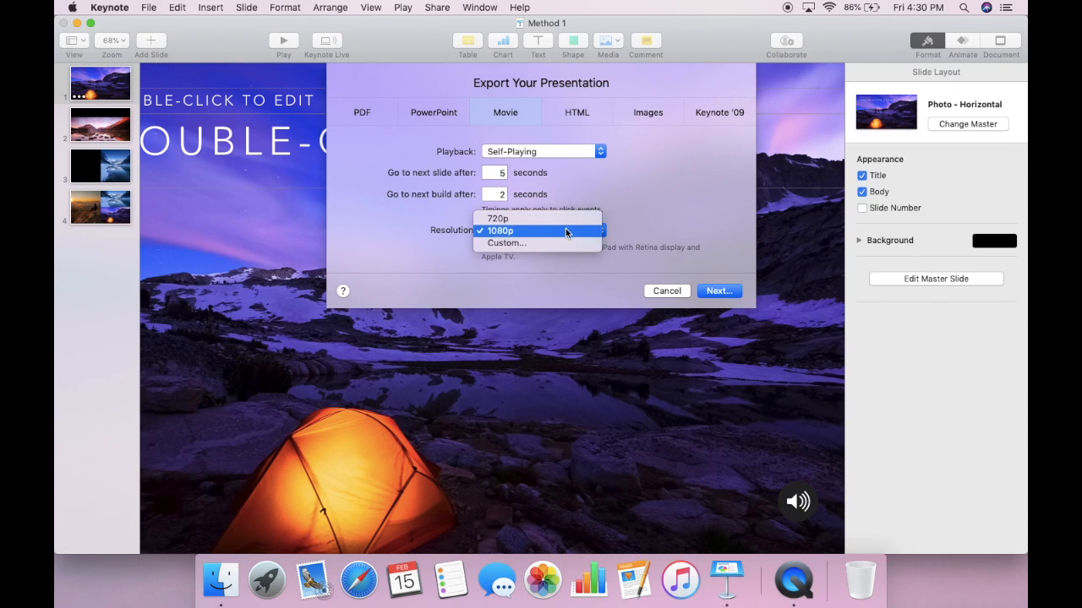
click(717, 291)
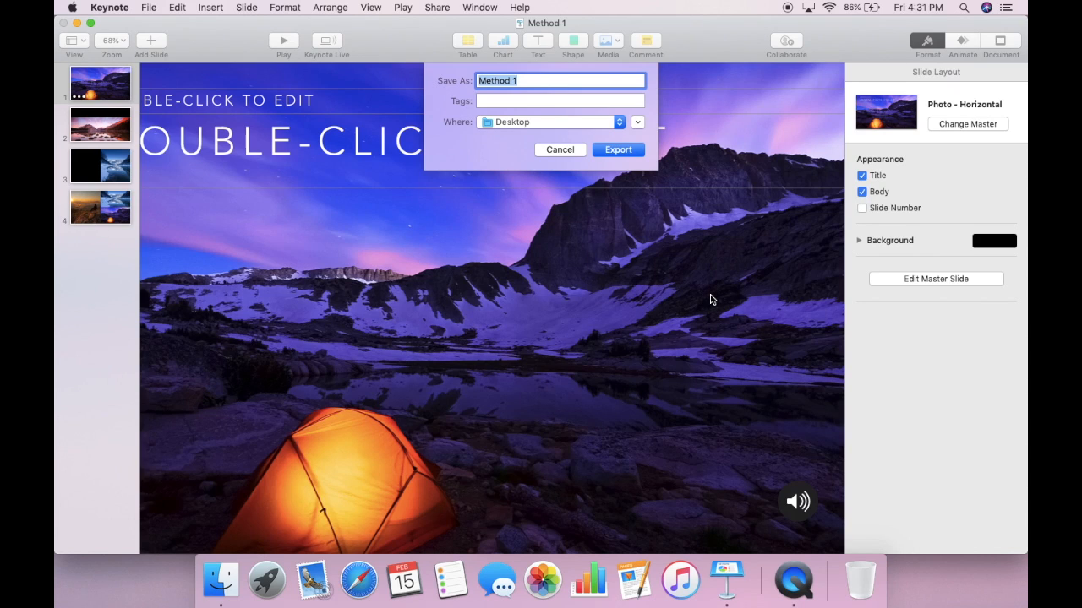
click(618, 149)
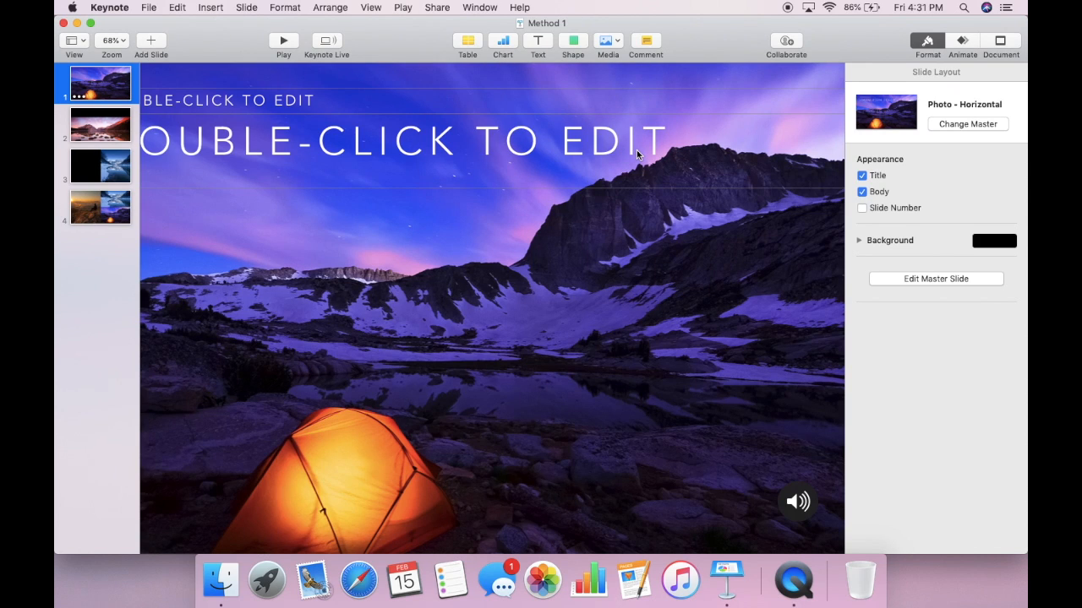